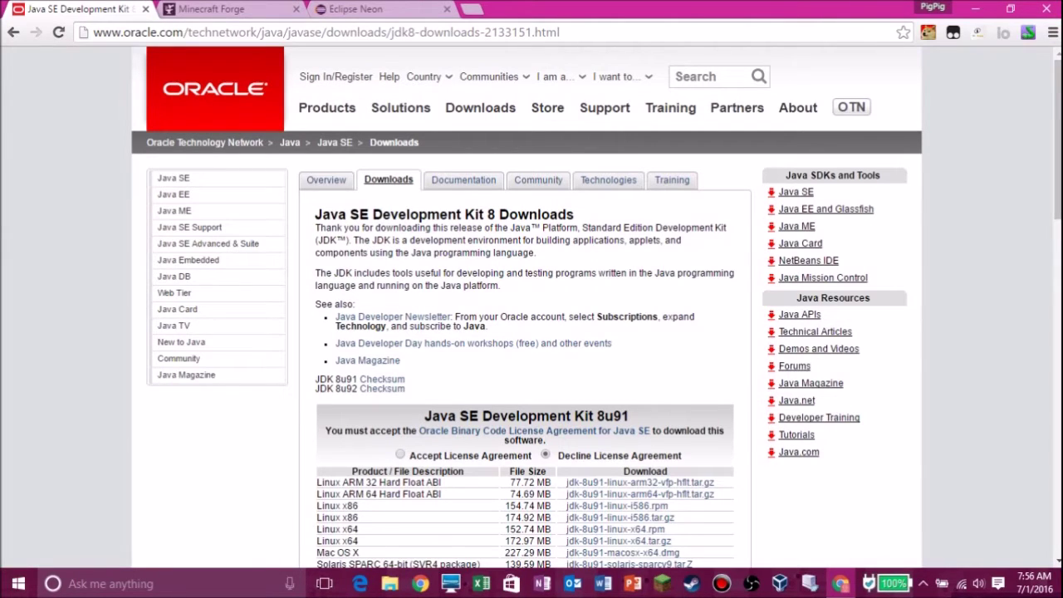
# Step: Accept the license agreement for Java SE Development Kit 8u92 and download the Windows x64 installer
pyautogui.scroll(-4, 532, 307)
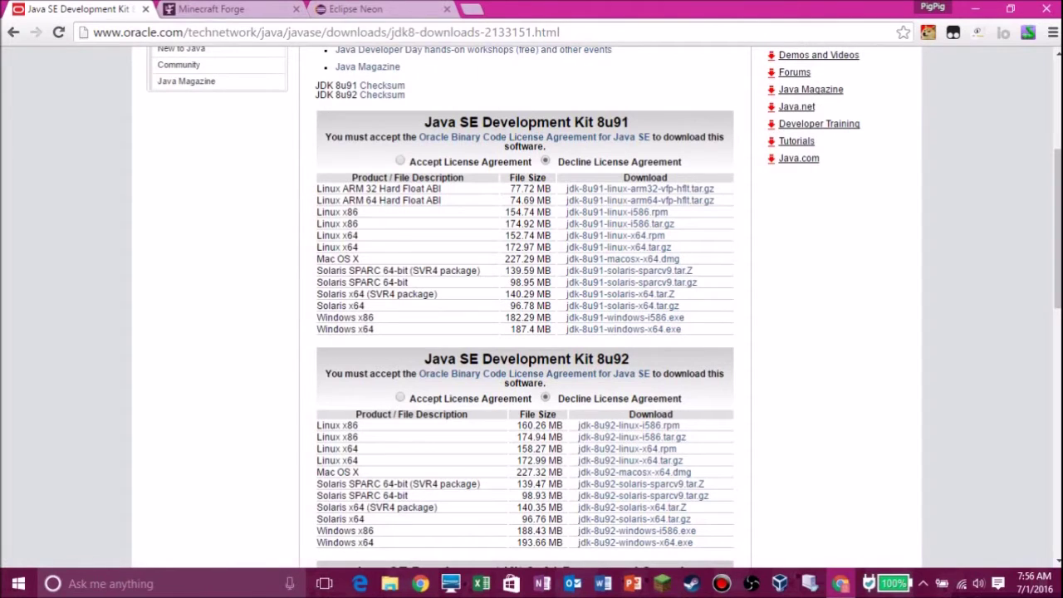
pyautogui.click(400, 398)
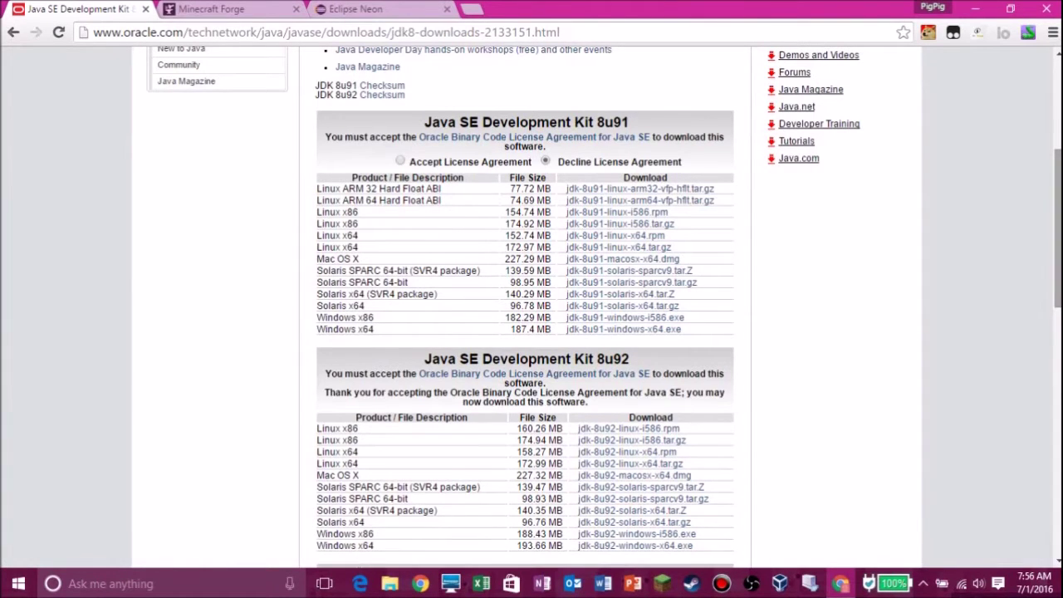
pyautogui.scroll(-1, 416, 480)
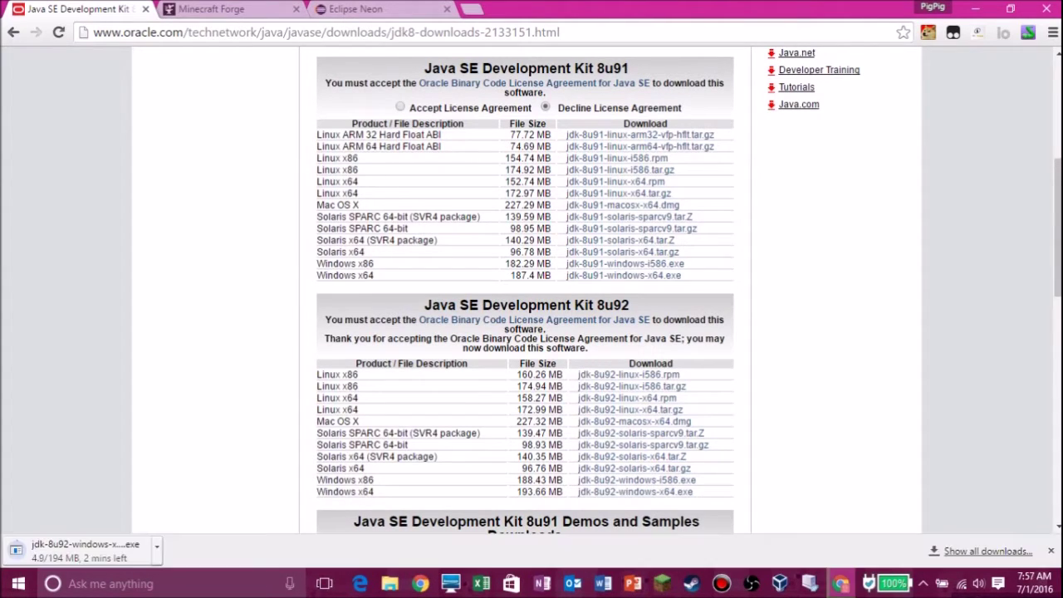
# Step: Cancel the JDK 8u92 installer download and close the Oracle Java page
pyautogui.click(157, 550)
pyautogui.click(196, 524)
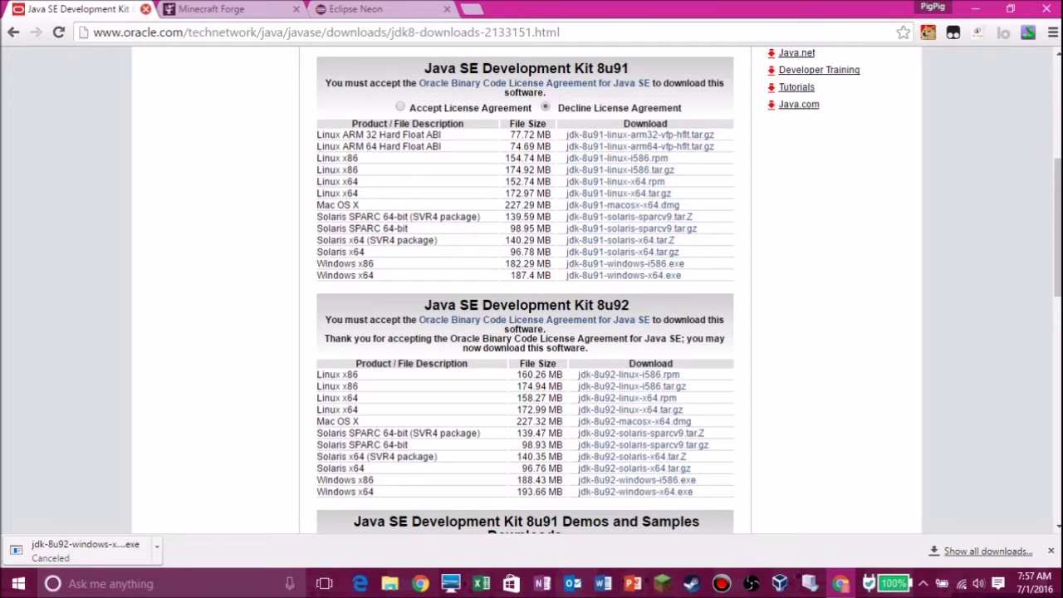
pyautogui.click(145, 10)
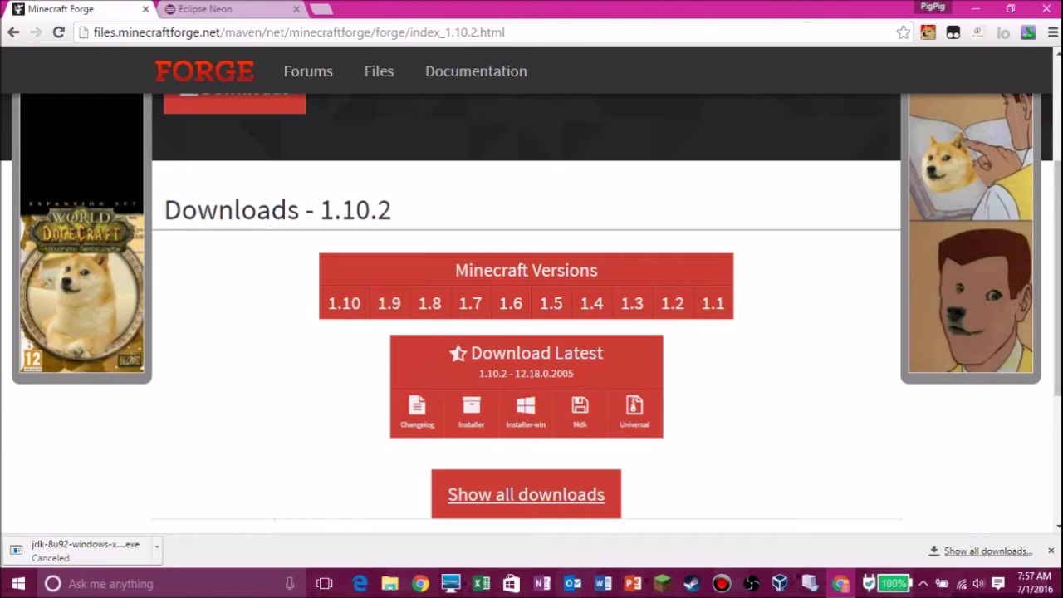
# Step: Try to download the latest Forge 1.10.2 Mdk, closing the page it redirects to
pyautogui.click(580, 407)
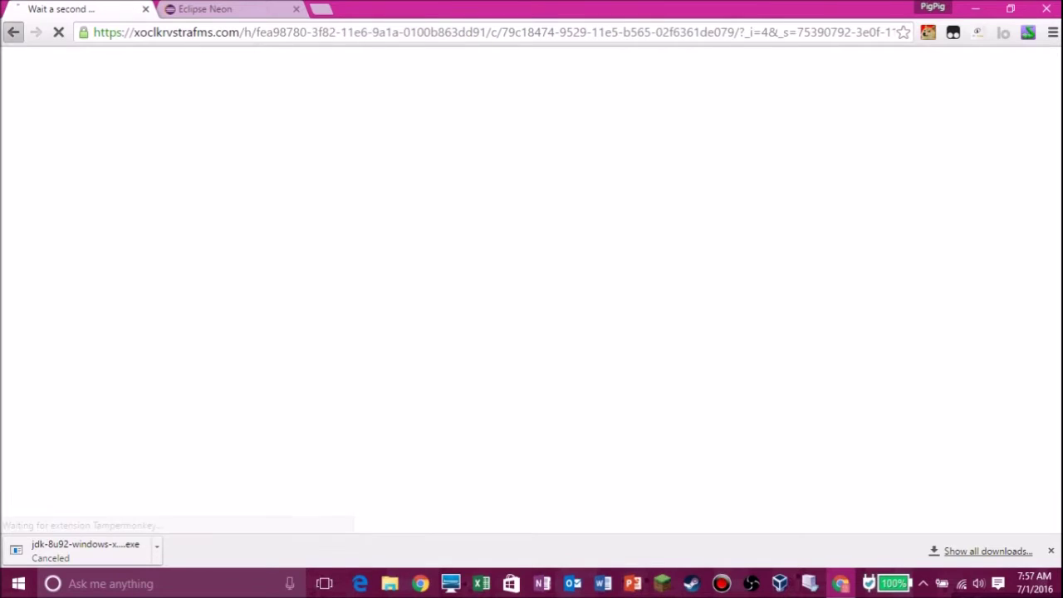
pyautogui.click(145, 9)
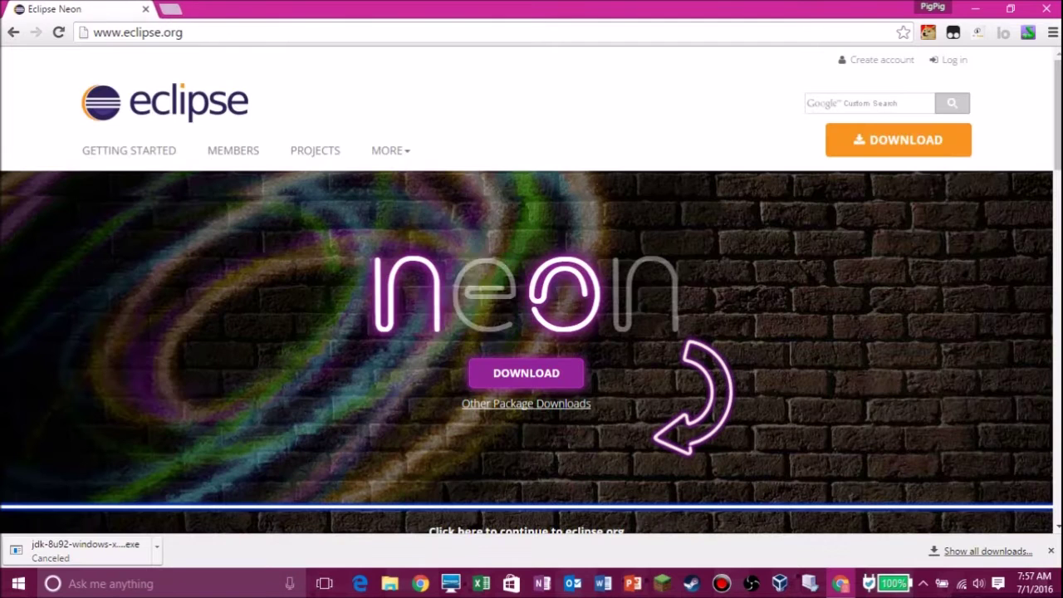
# Step: Reopen files.minecraftforge.net in a new tab placed before the Eclipse one and open its Minecraft 1.10.2 downloads
pyautogui.click(170, 9)
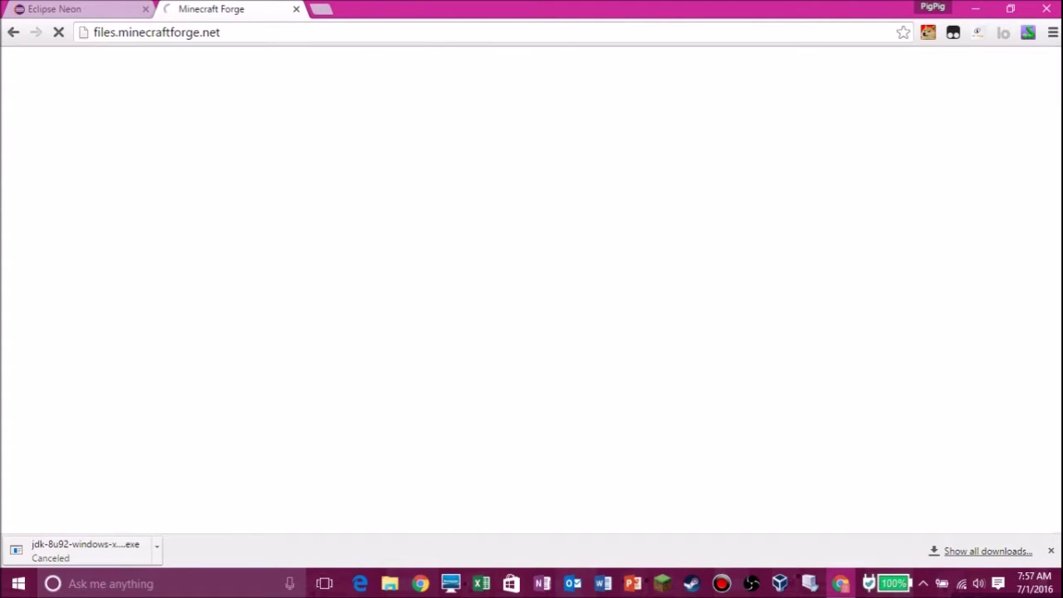
pyautogui.moveTo(179, 8); pyautogui.dragTo(28, 9)
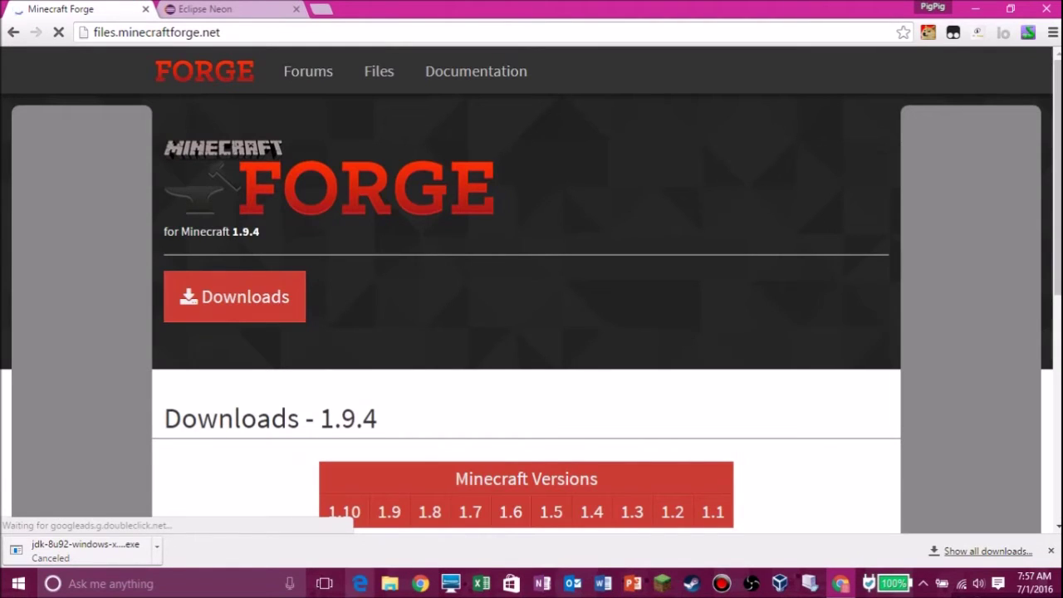
pyautogui.scroll(-1, 526, 312)
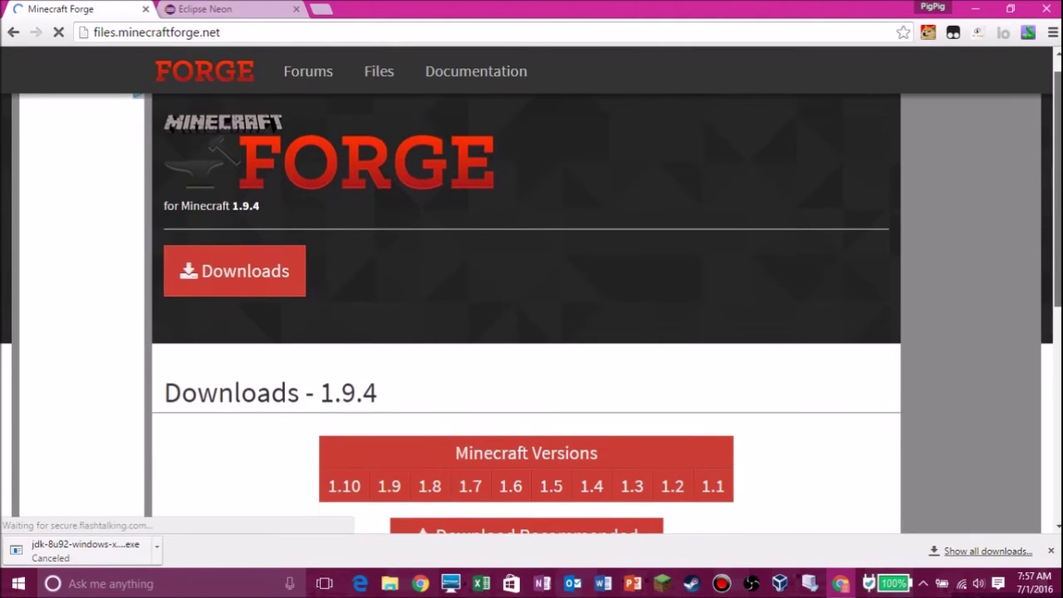
pyautogui.scroll(-1, 527, 313)
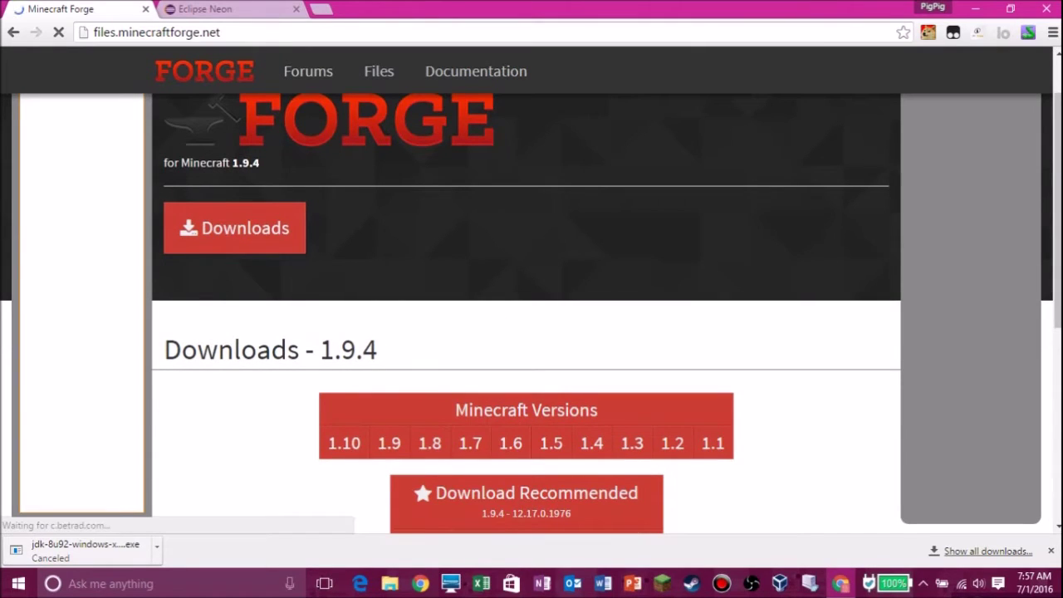
pyautogui.moveTo(344, 443)
pyautogui.click(306, 470)
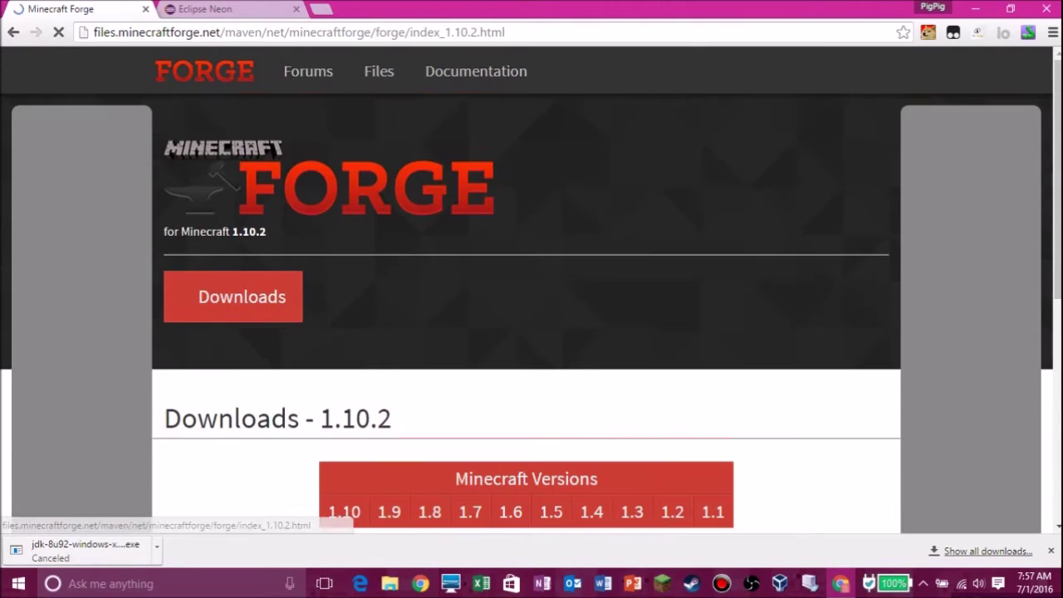
# Step: Download the latest Forge Mdk 1.10.2 - 12.18.0.2005, skipping the advertisement, and close the Forge page
pyautogui.scroll(-3, 306, 470)
pyautogui.scroll(-1, 527, 313)
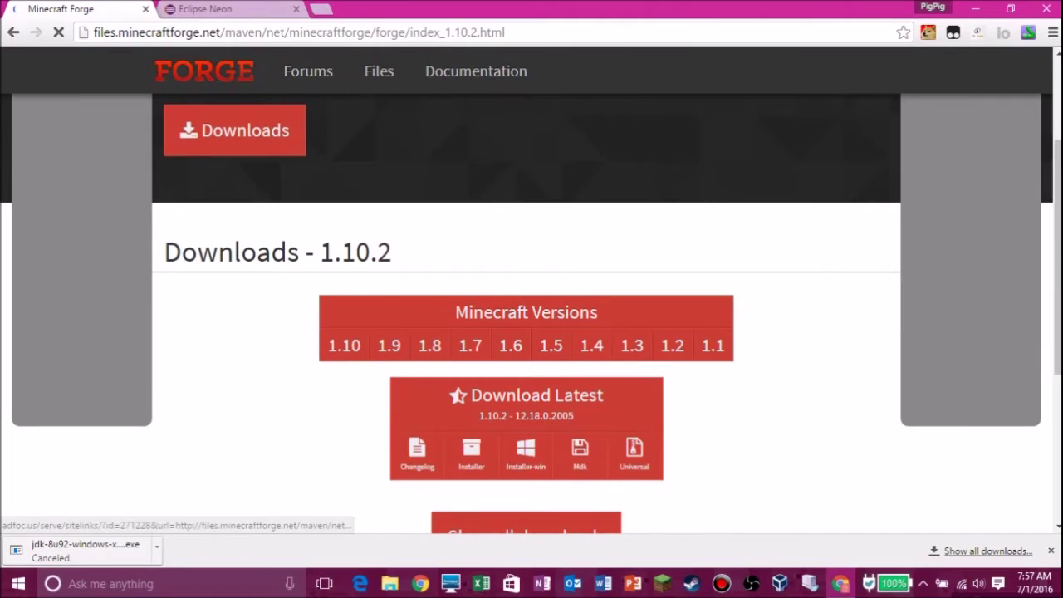
pyautogui.click(579, 453)
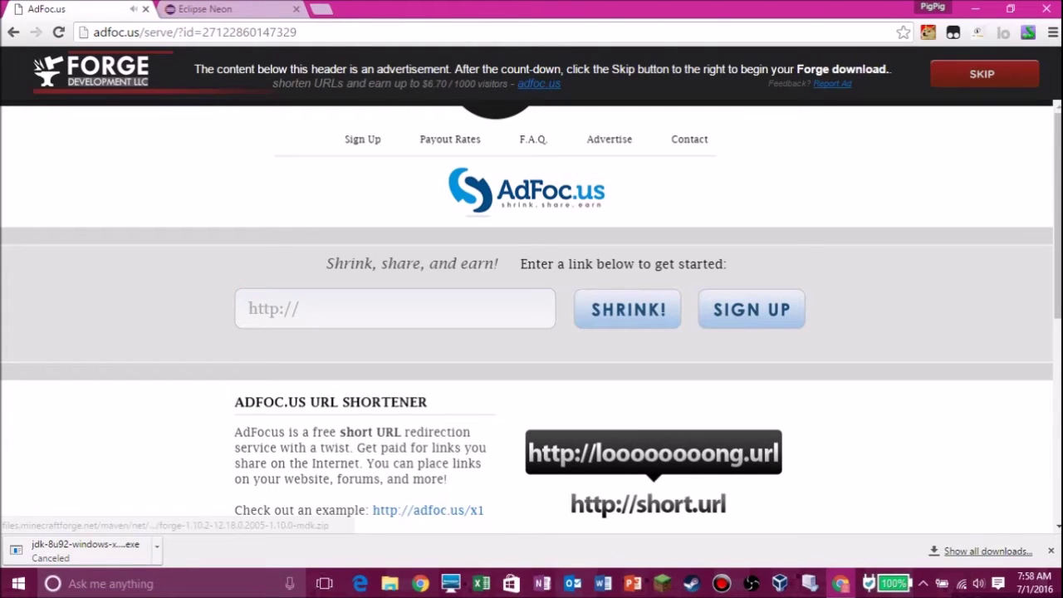
pyautogui.click(982, 74)
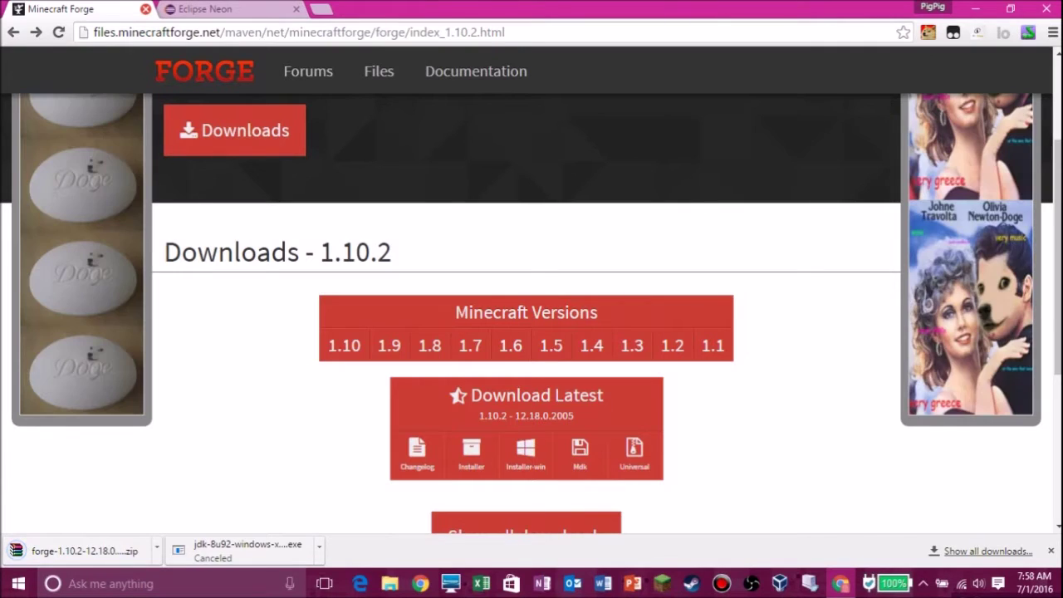
pyautogui.click(145, 9)
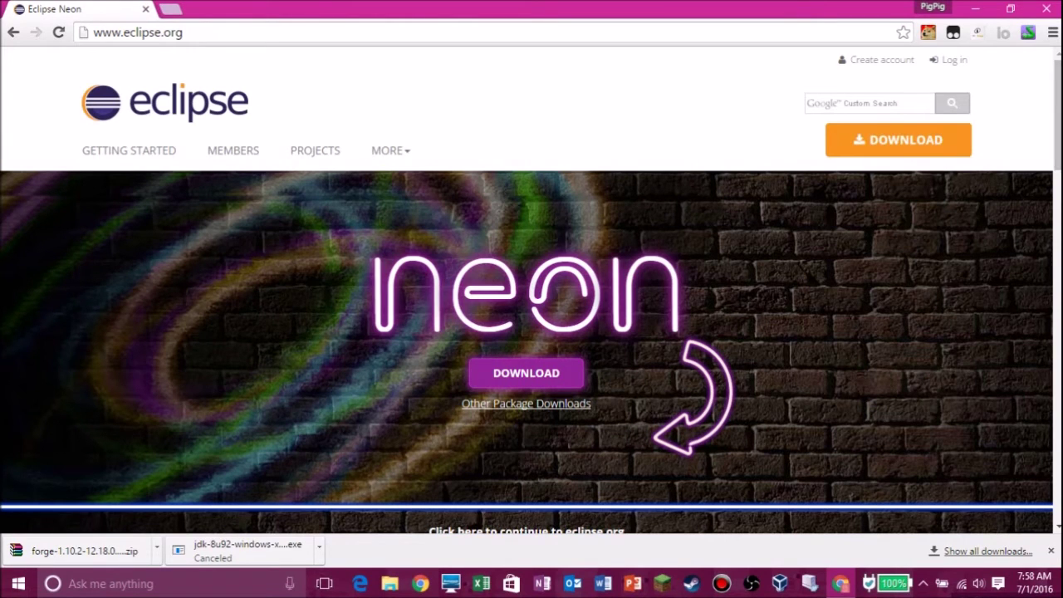
# Step: Continue from the Eclipse Neon splash page to the eclipse.org home page and open its downloads page
pyautogui.moveTo(1057, 114)
pyautogui.mouseDown()
pyautogui.moveTo(1057, 125)
pyautogui.moveTo(1058, 115)
pyautogui.mouseUp()
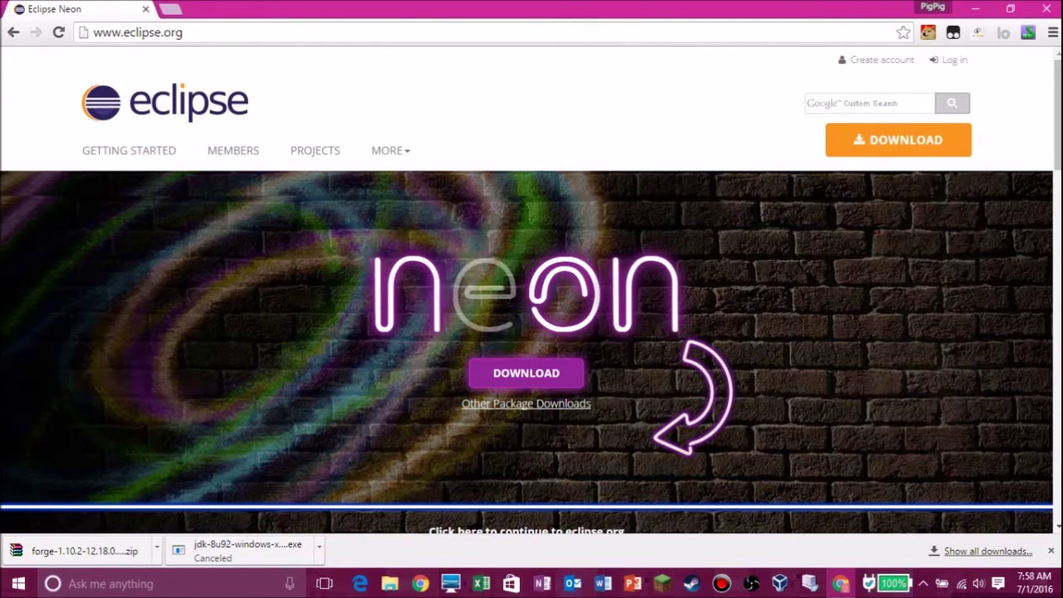
pyautogui.moveTo(1058, 115); pyautogui.dragTo(1058, 115)
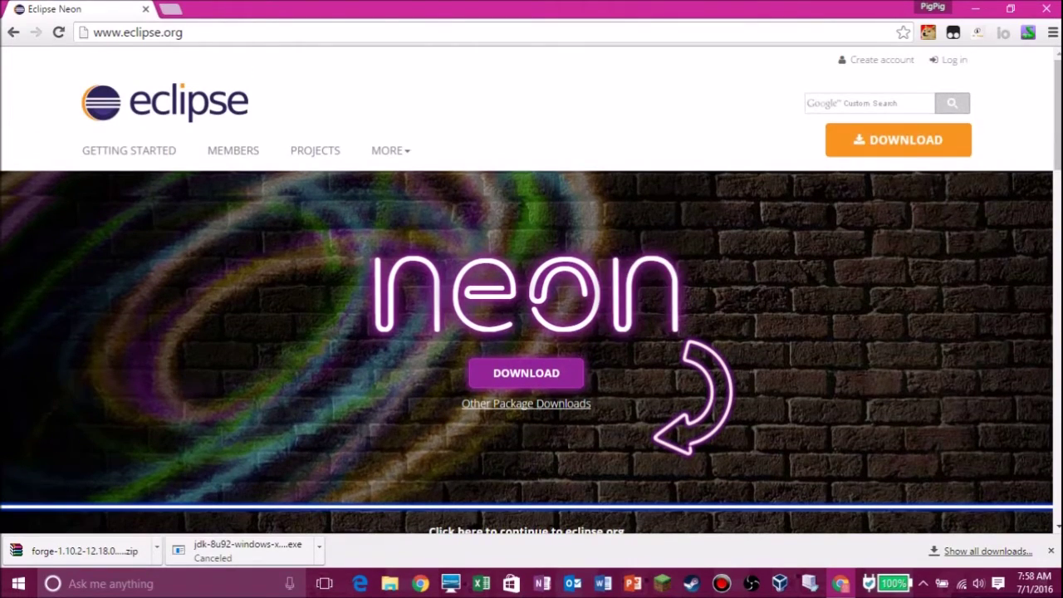
pyautogui.scroll(-3, 531, 332)
pyautogui.scroll(2, 532, 332)
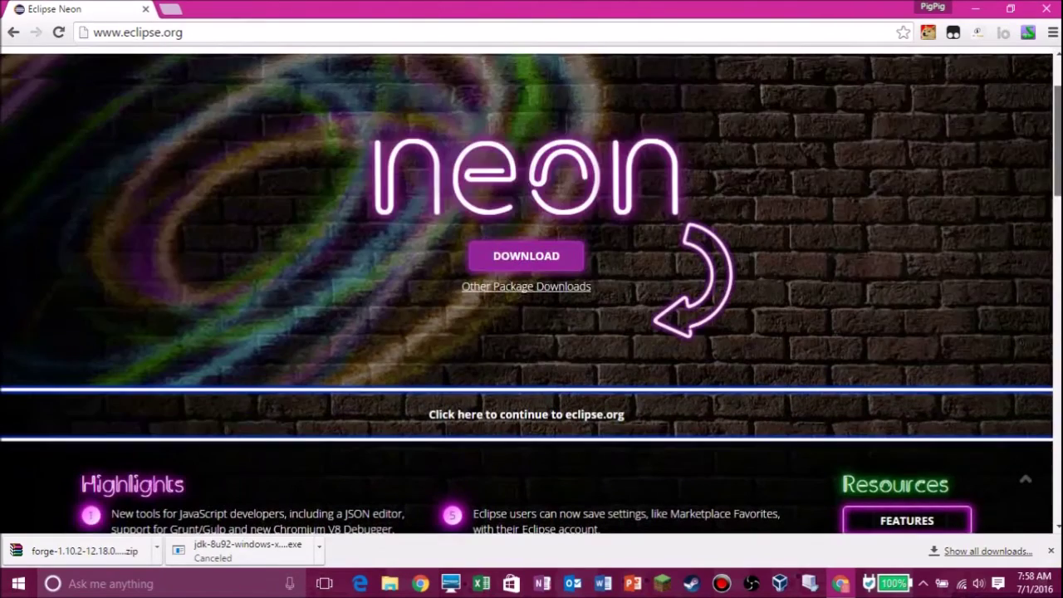
pyautogui.click(526, 414)
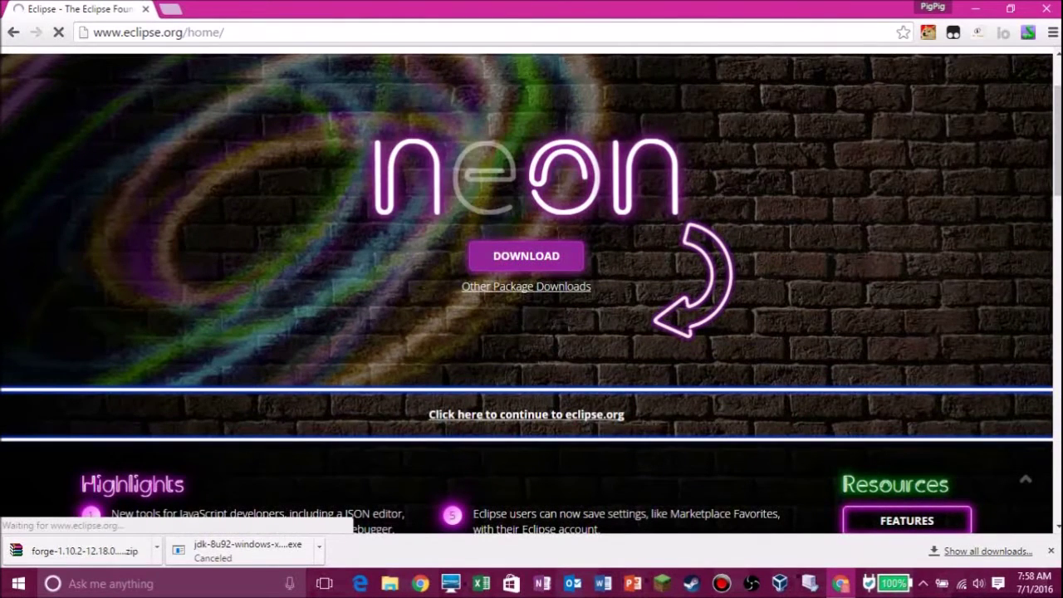
pyautogui.scroll(-5, 532, 332)
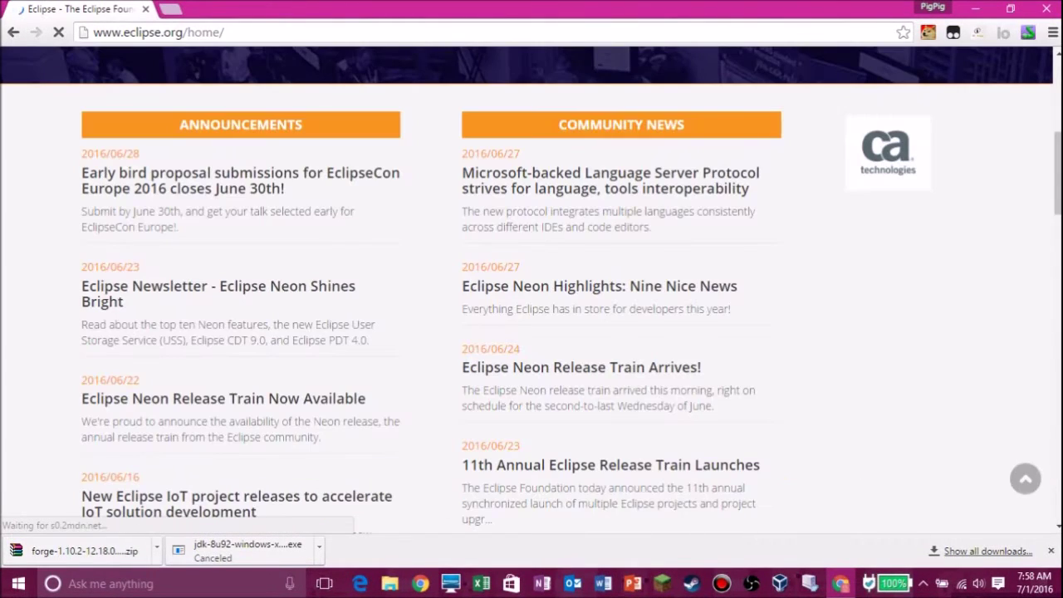
pyautogui.scroll(5, 532, 332)
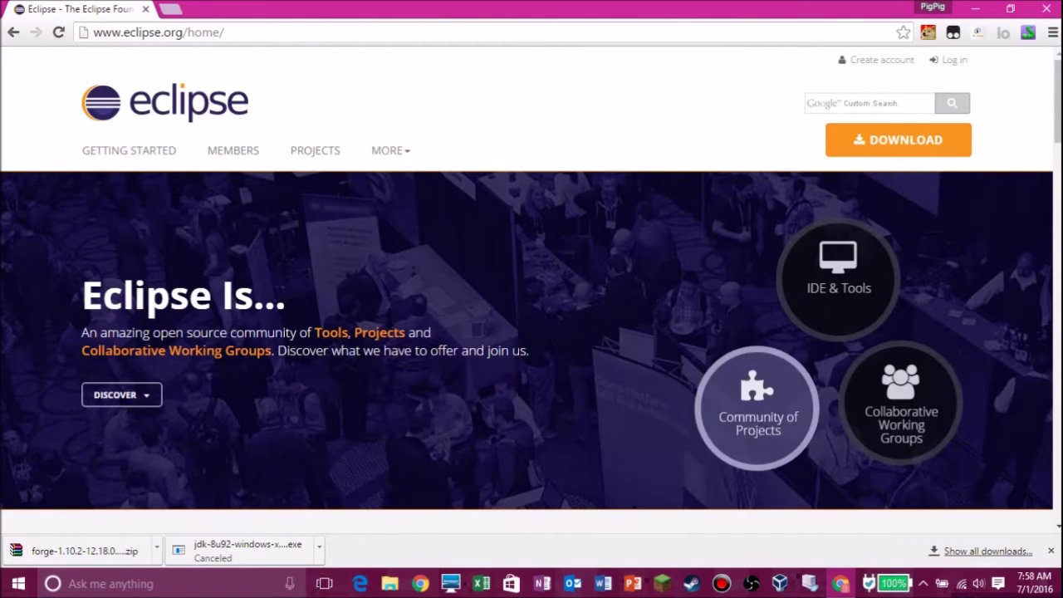
pyautogui.click(899, 140)
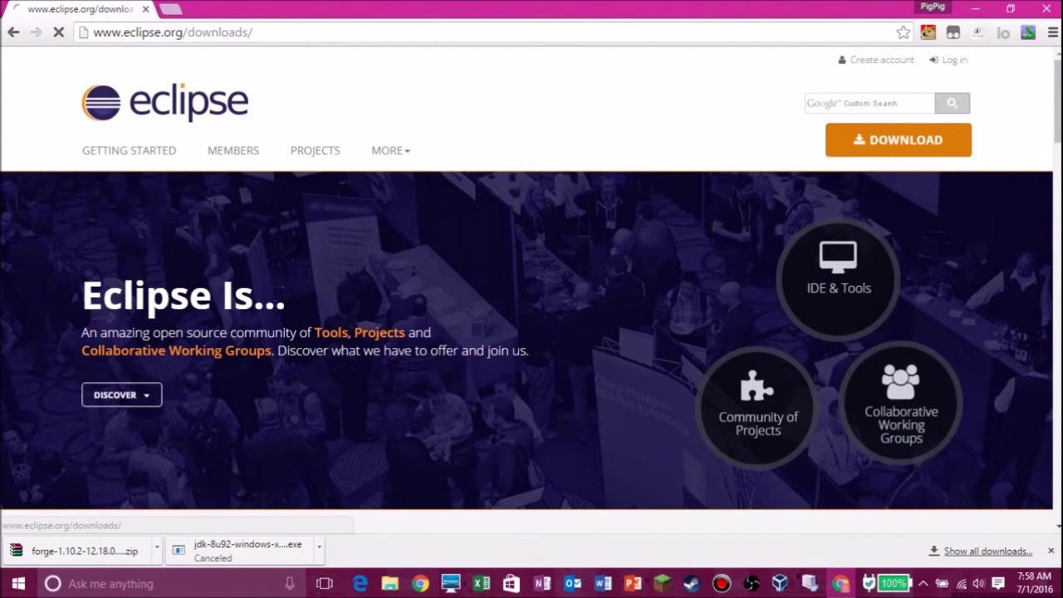
# Step: Download the 64-bit Eclipse Neon installer, eclipse-inst-win64.exe, from the suggested mirror
pyautogui.scroll(-4, 532, 332)
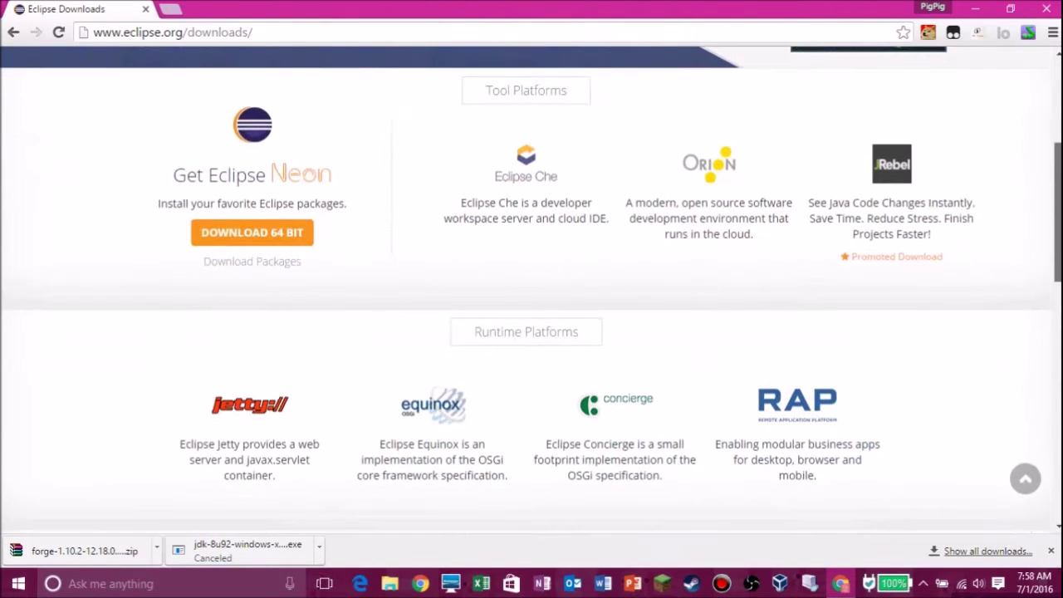
pyautogui.scroll(-6, 532, 291)
pyautogui.scroll(7, 532, 291)
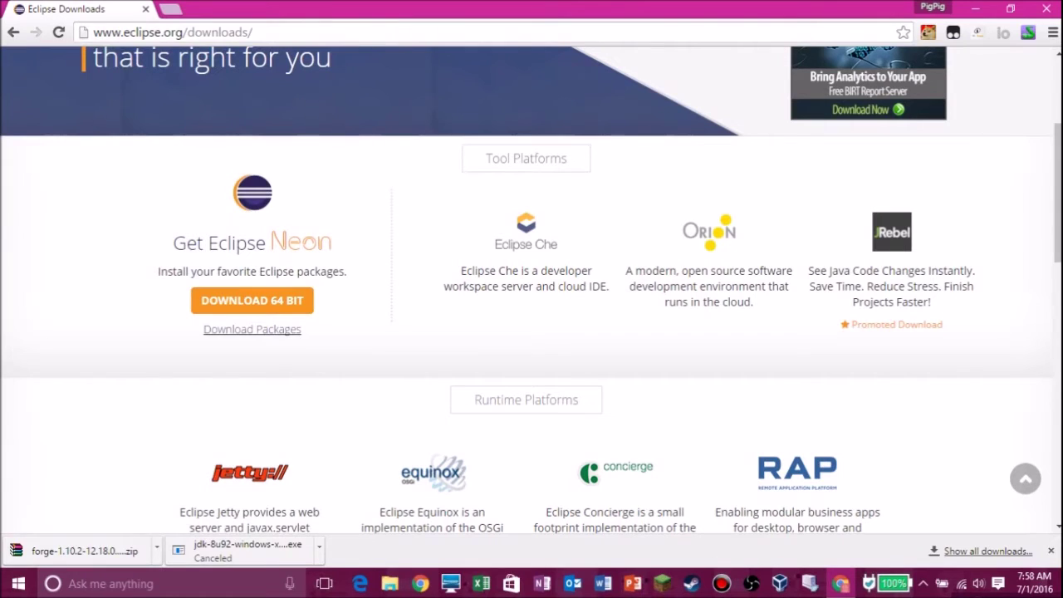
pyautogui.click(252, 300)
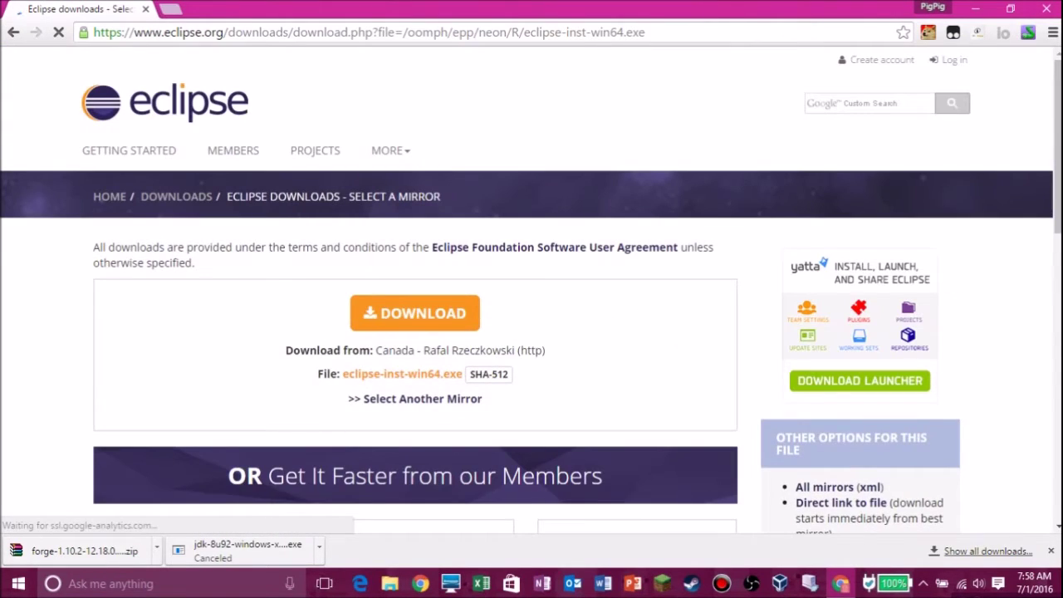
pyautogui.scroll(-1, 531, 291)
pyautogui.scroll(-1, 415, 249)
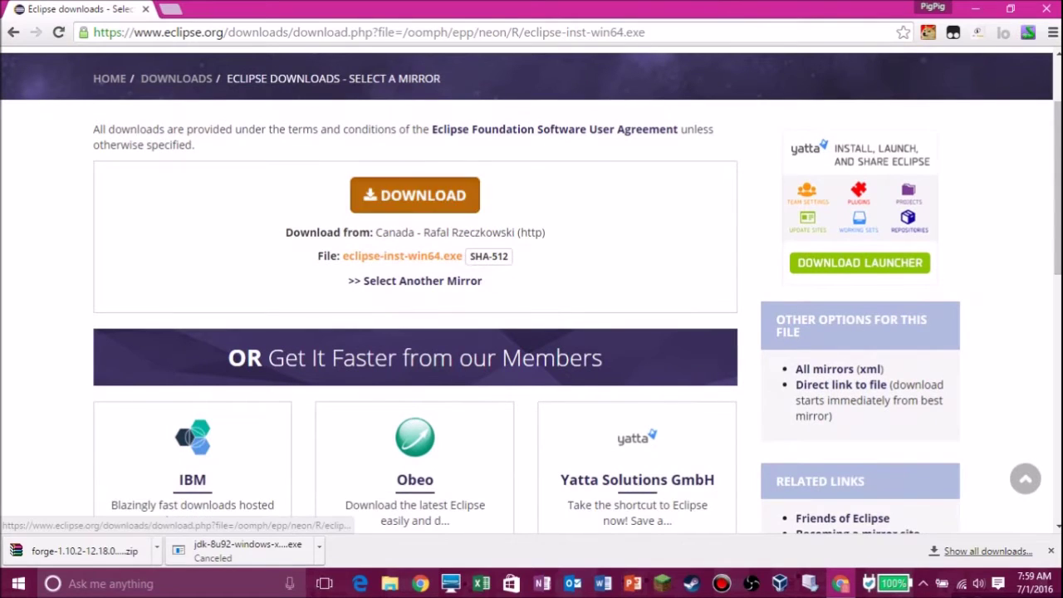
pyautogui.click(415, 196)
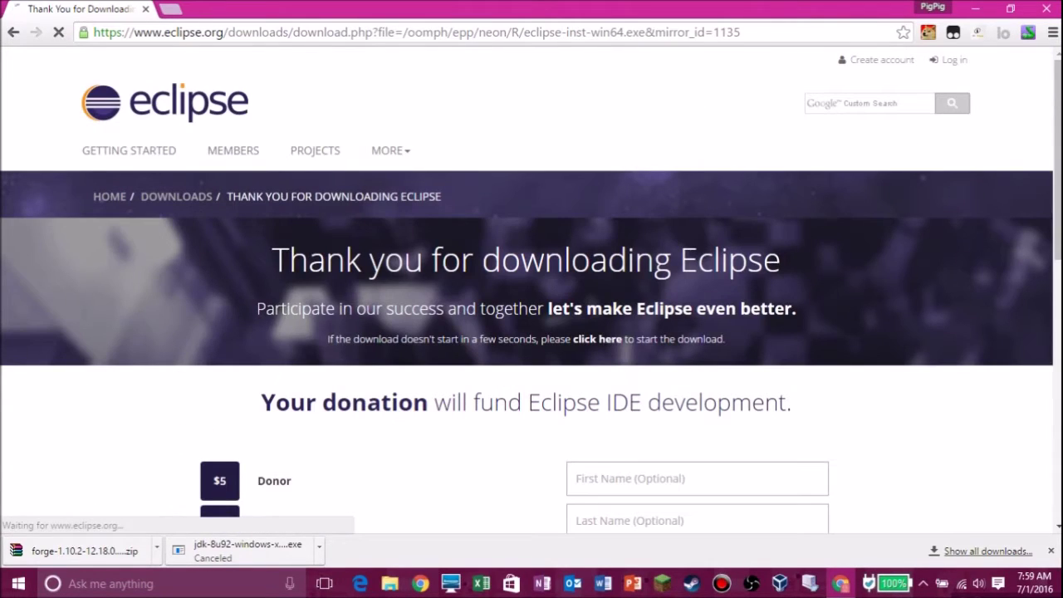
# Step: Cancel the eclipse-inst-win64.exe download and close the browser
pyautogui.click(156, 550)
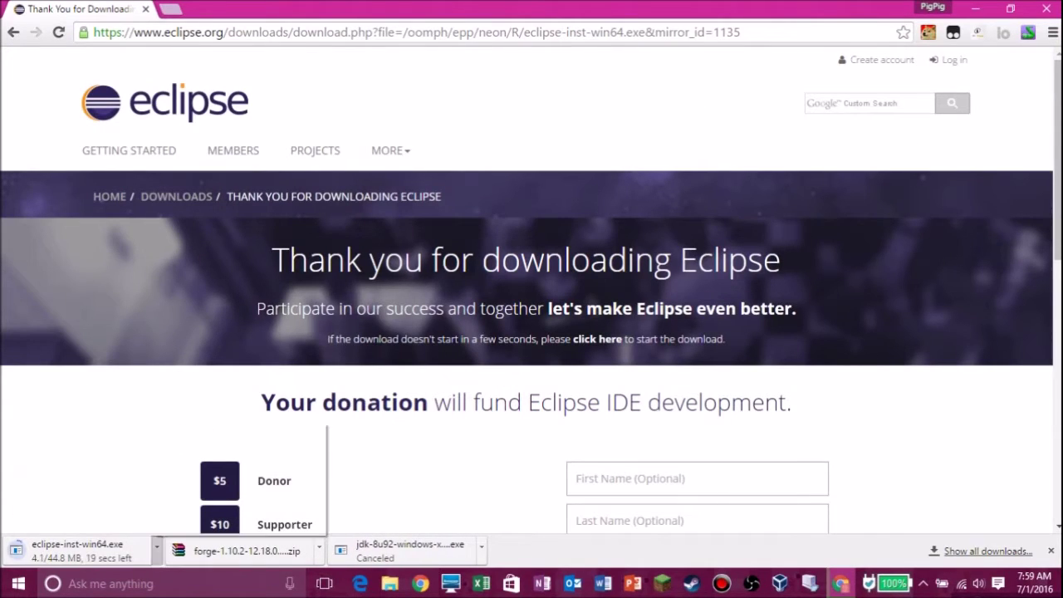
pyautogui.click(193, 524)
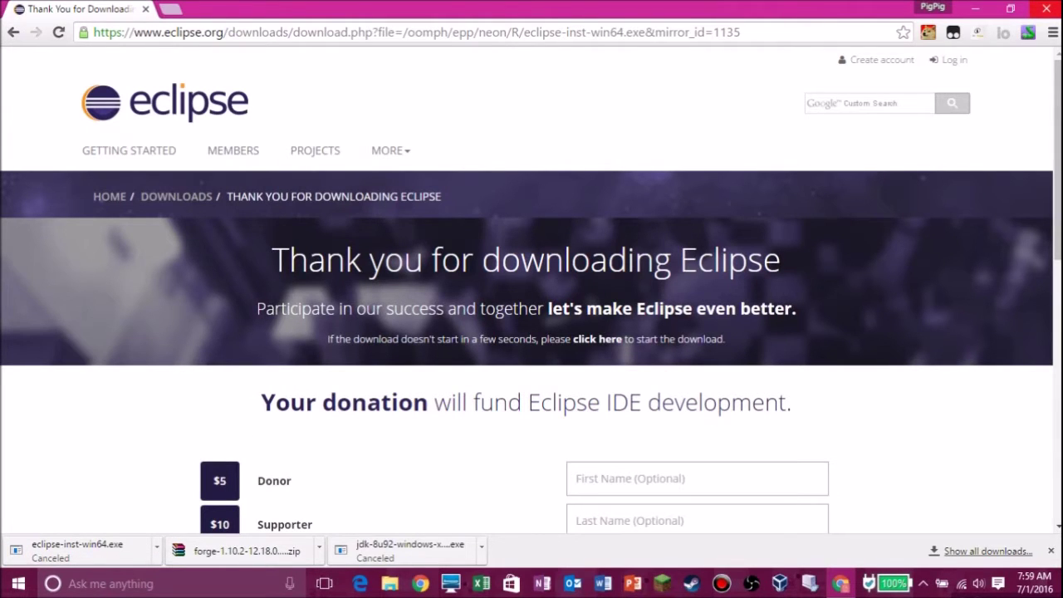
pyautogui.click(1047, 8)
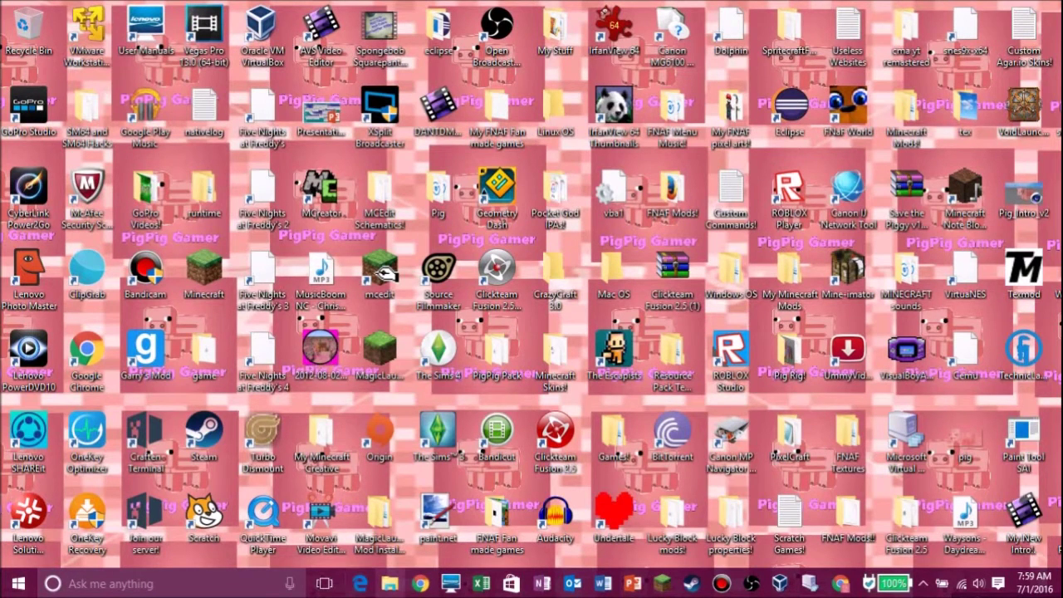
# Step: Open the Downloads folder in File Explorer and move its window aside to uncover the desktop's Eclipse and Minecraft Mods icons
pyautogui.rightClick(390, 583)
pyautogui.click(380, 274)
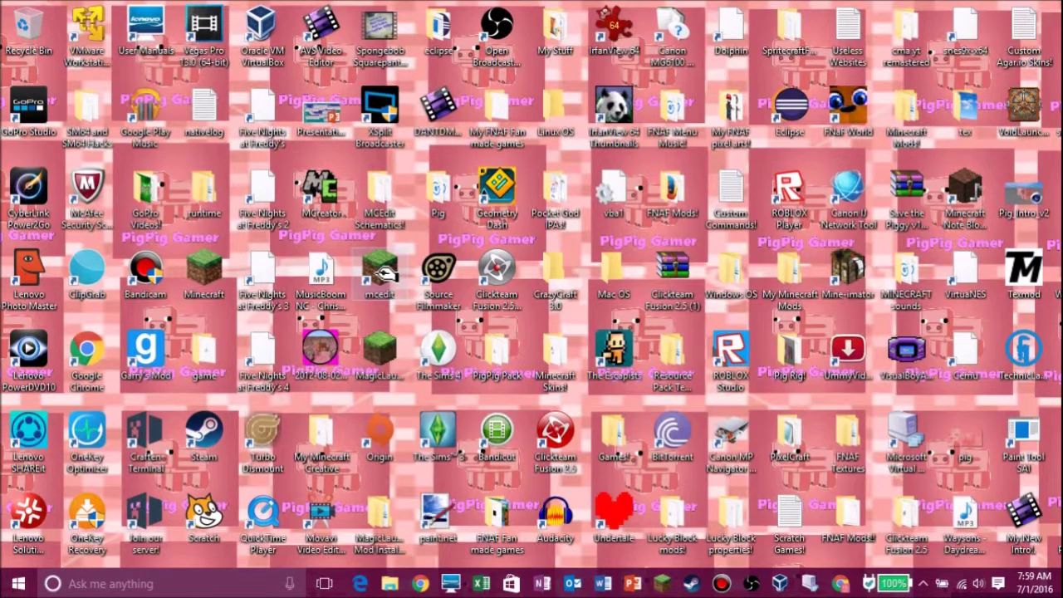
pyautogui.doubleClick(379, 273)
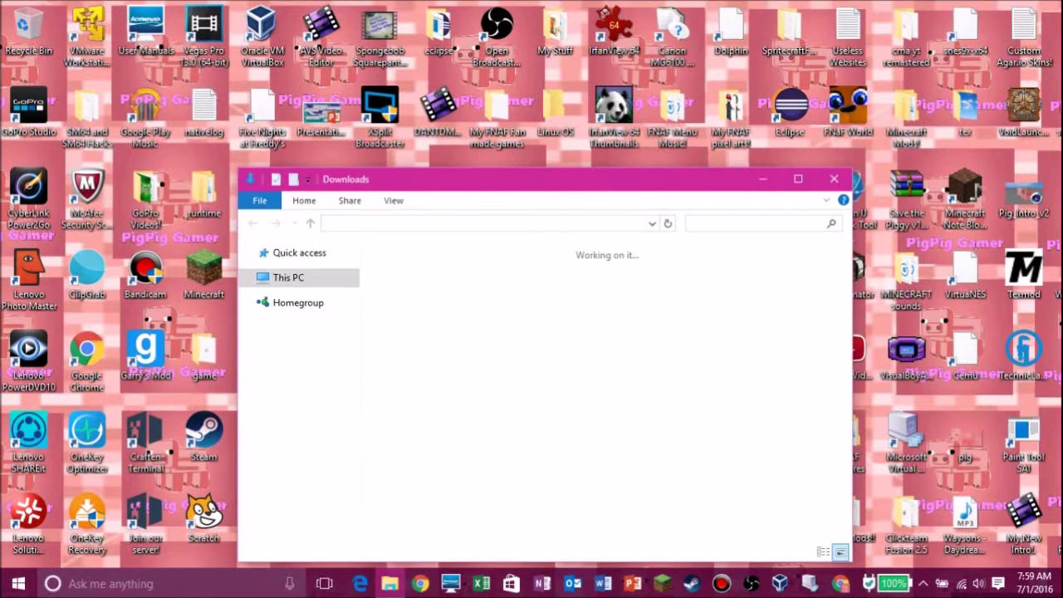
pyautogui.moveTo(627, 169); pyautogui.dragTo(767, 71)
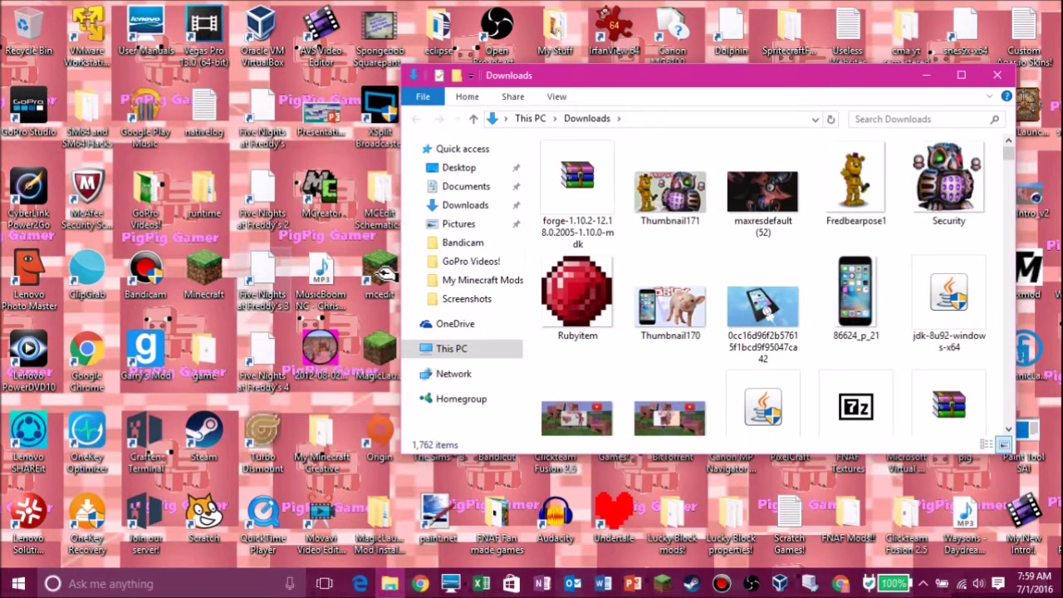
pyautogui.moveTo(570, 76); pyautogui.dragTo(179, 131)
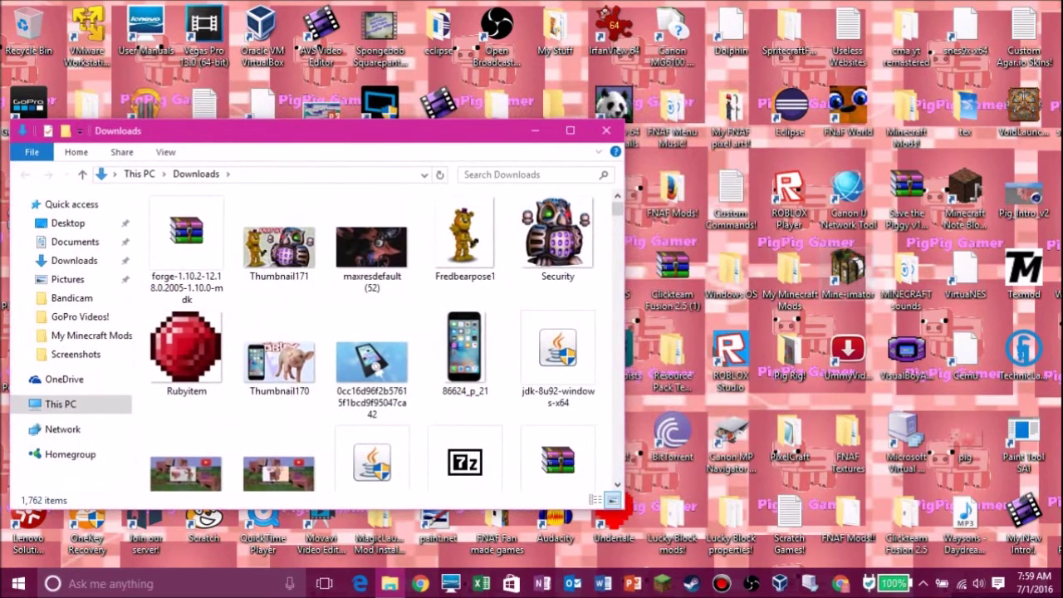
# Step: Open the My Minecraft Mods folder from the desktop and look inside its The Code (not a mod) subfolder
pyautogui.doubleClick(789, 271)
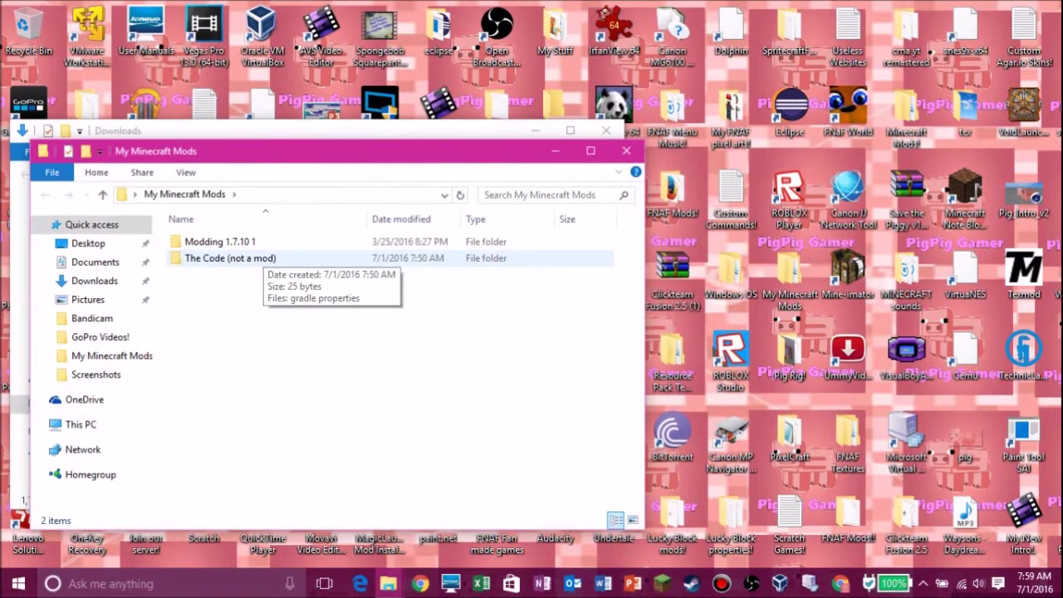
pyautogui.doubleClick(257, 258)
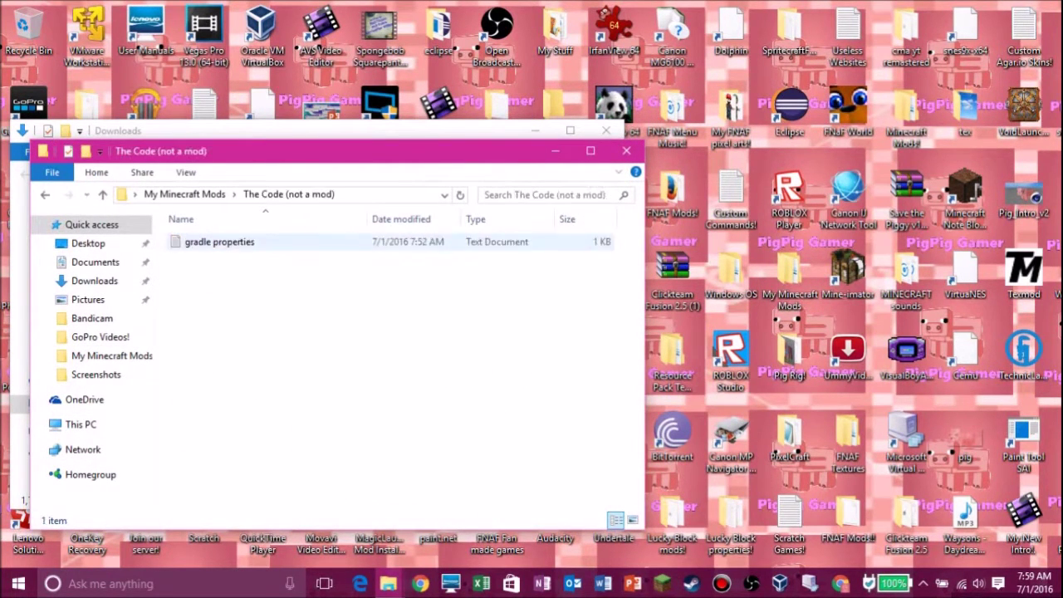
pyautogui.moveTo(280, 328); pyautogui.dragTo(412, 231)
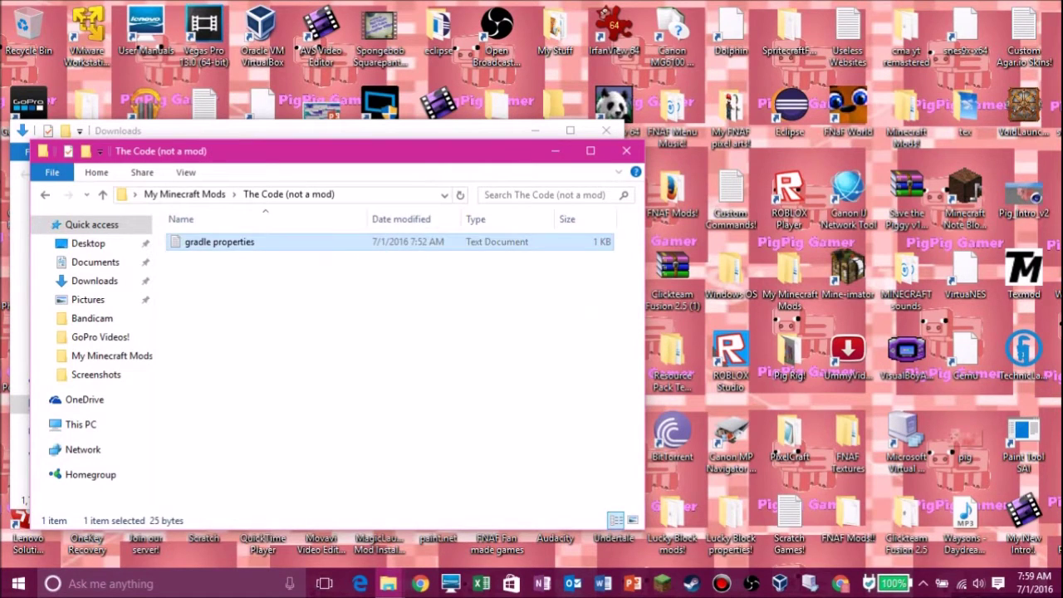
pyautogui.click(389, 332)
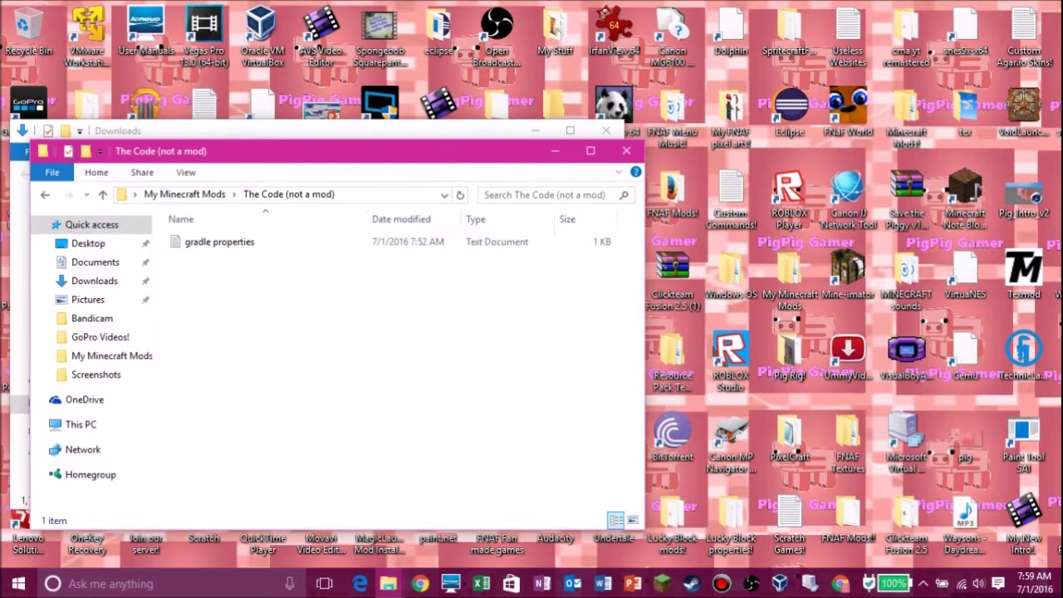
# Step: Return to the My Minecraft Mods folder, create a new folder there and clear its default name
pyautogui.click(185, 194)
pyautogui.rightClick(290, 382)
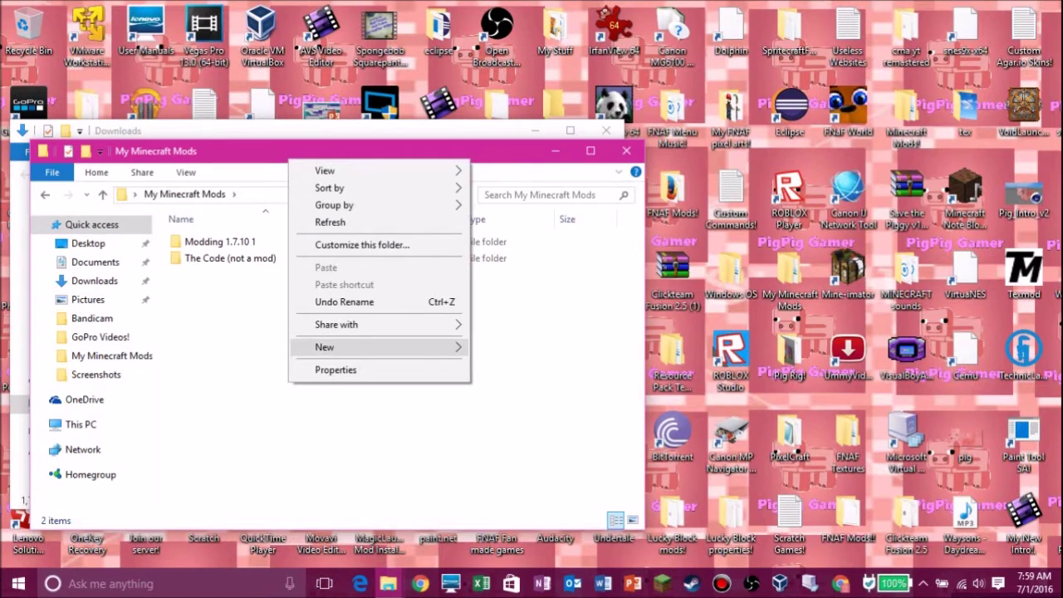
pyautogui.moveTo(374, 348)
pyautogui.click(506, 99)
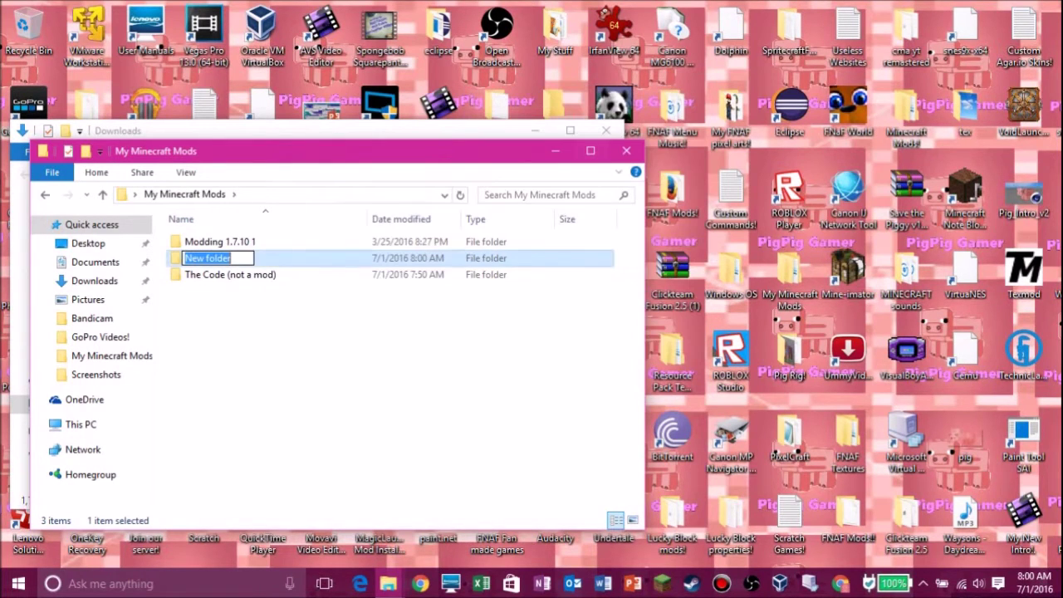
pyautogui.press('BackSpace')
pyautogui.press('capslock')
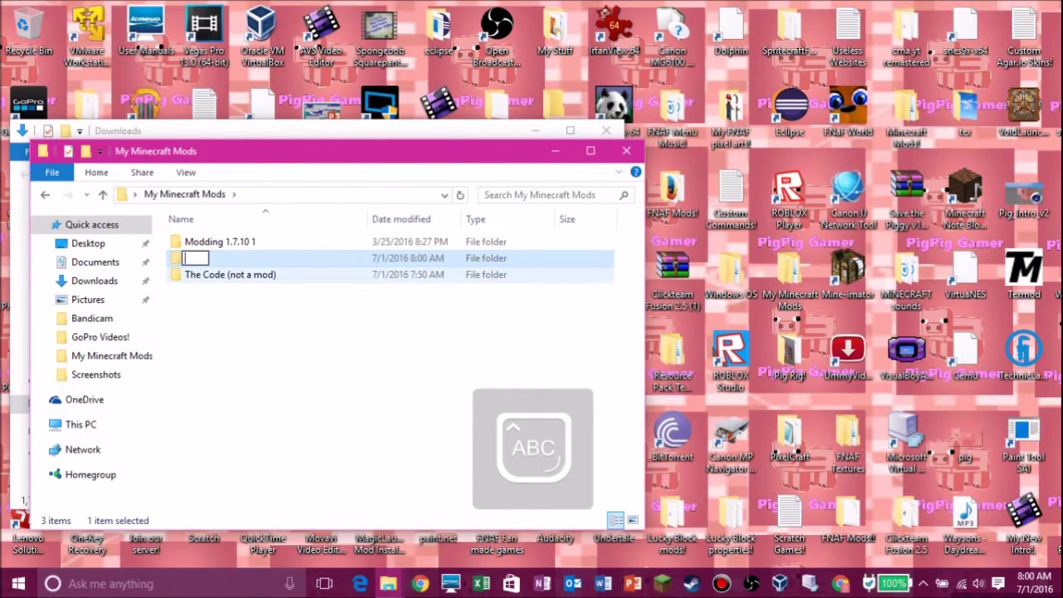
pyautogui.write('M')
pyautogui.press('capslock')
pyautogui.write('odding')
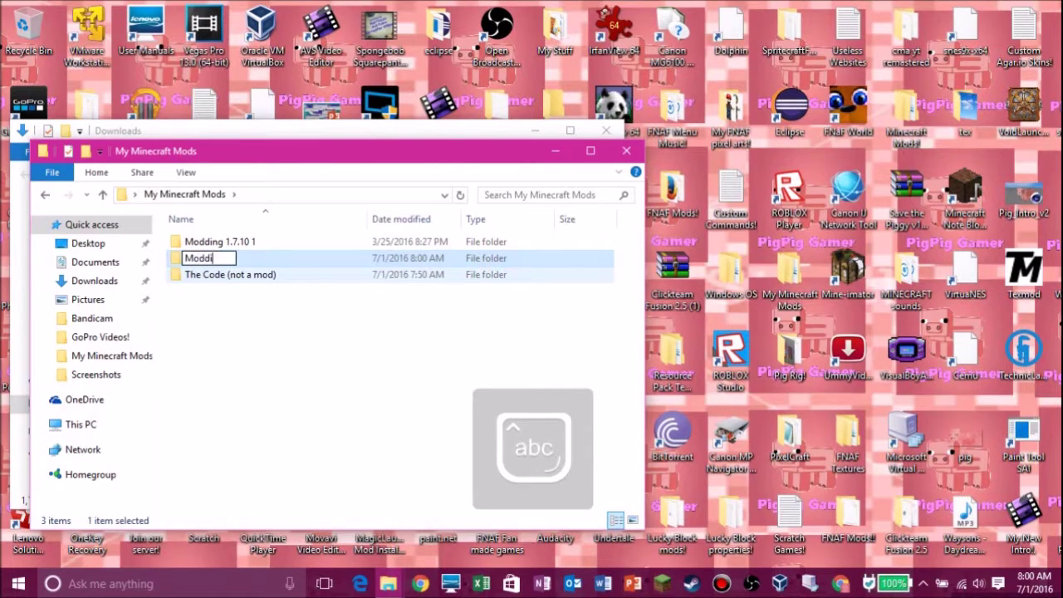
pyautogui.press('BackSpace')
pyautogui.press('BackSpace')
pyautogui.press('BackSpace')
pyautogui.press('BackSpace')
pyautogui.press('BackSpace')
pyautogui.press('BackSpace')
pyautogui.press('BackSpace')
pyautogui.press('BackSpace')
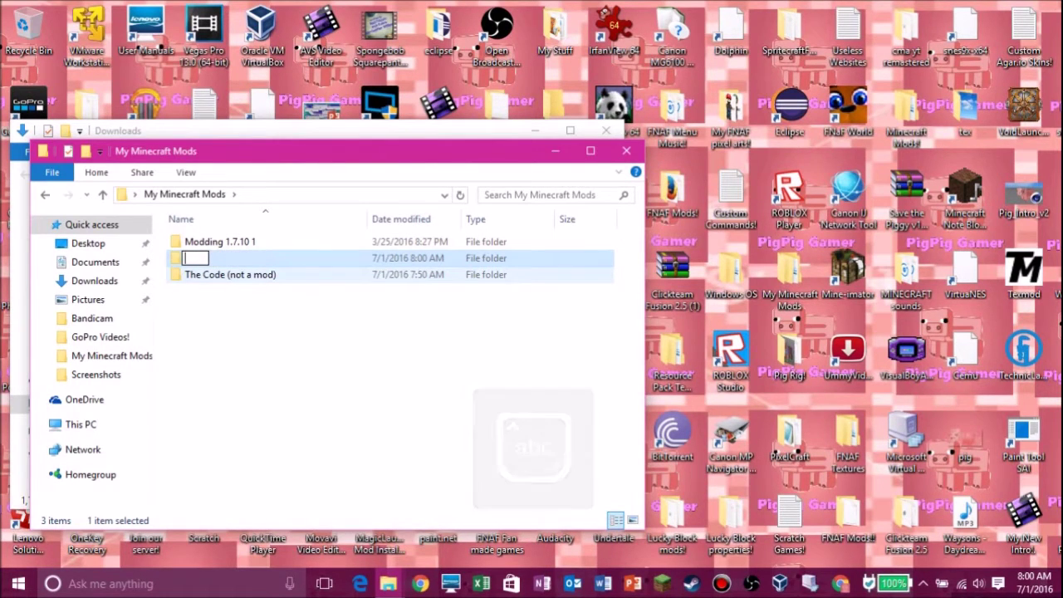
# Step: Name the new folder Tutorial 1.10.2
pyautogui.press('capslock')
pyautogui.write('T')
pyautogui.press('capslock')
pyautogui.write('utorial')
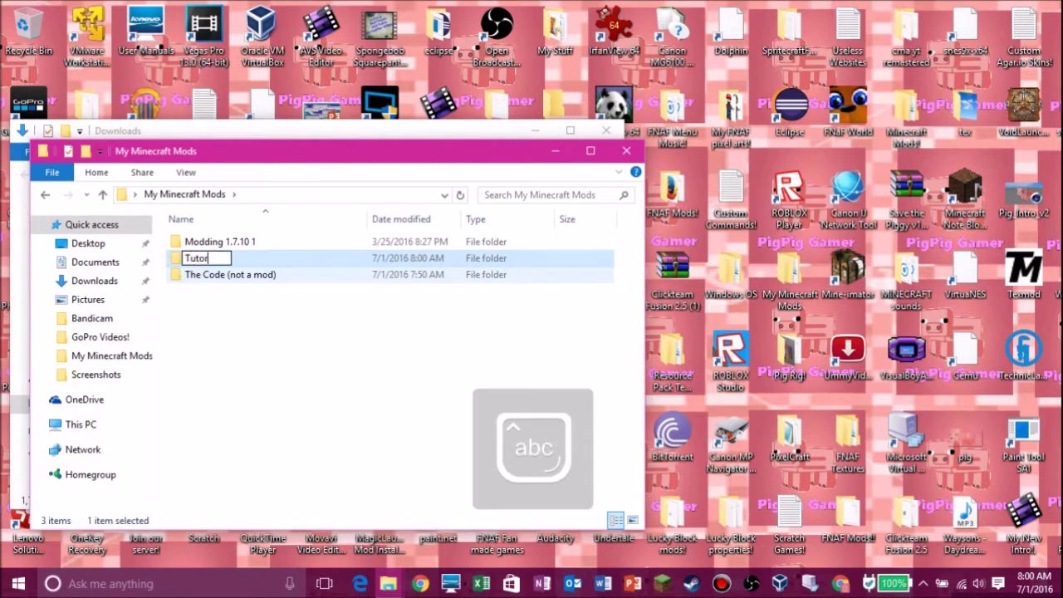
pyautogui.write(' 1.10')
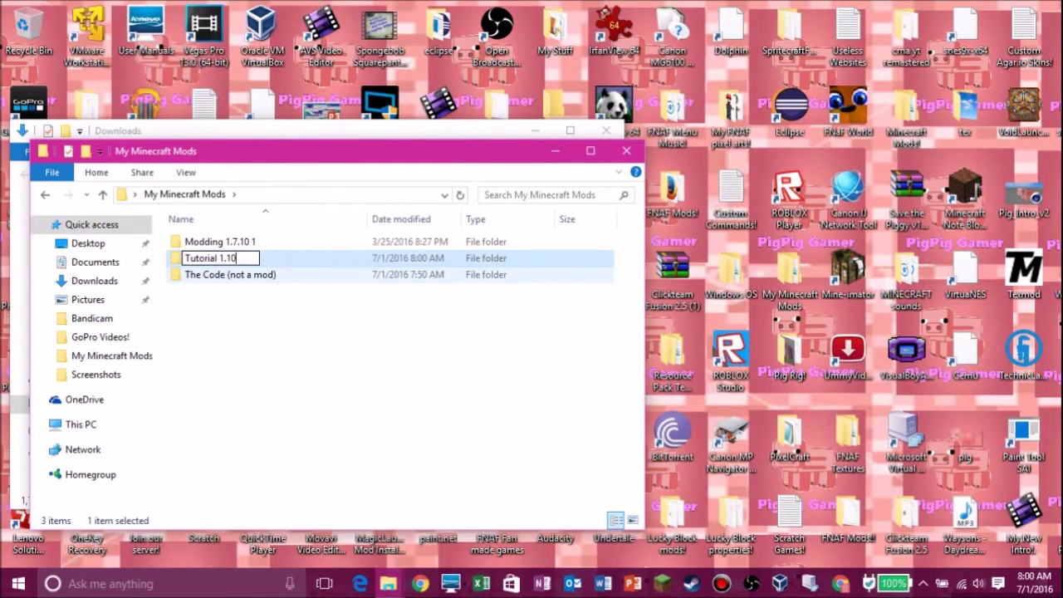
pyautogui.write('.2')
pyautogui.press('Return')
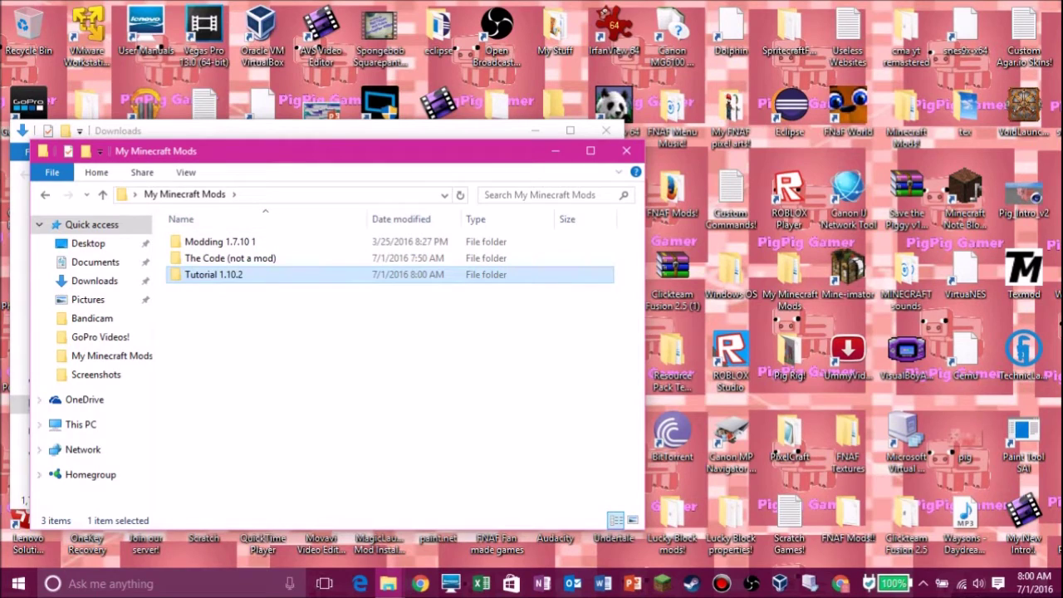
# Step: Open the Tutorial 1.10.2 folder, then open the forge-1.10.2-12.18.0.2005-1.10.0-mdk archive from the Downloads folder
pyautogui.moveTo(242, 378); pyautogui.dragTo(202, 278)
pyautogui.doubleClick(201, 277)
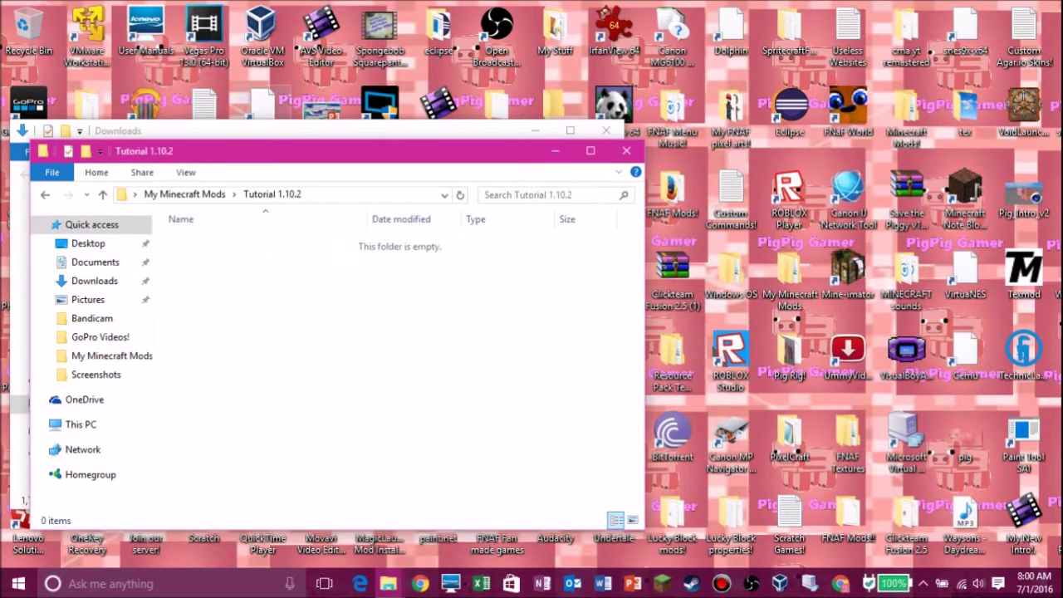
pyautogui.moveTo(333, 150); pyautogui.dragTo(605, 116)
pyautogui.click(186, 241)
pyautogui.doubleClick(187, 241)
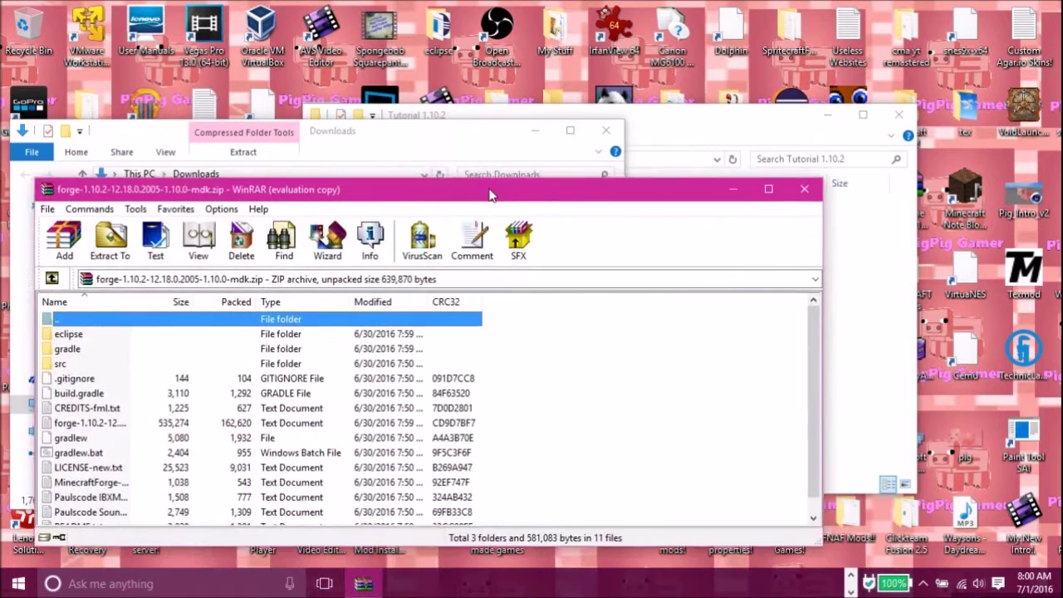
# Step: Extract all the contents of the Forge mdk archive into the Tutorial 1.10.2 folder and close the archive
pyautogui.moveTo(490, 189); pyautogui.dragTo(503, 176)
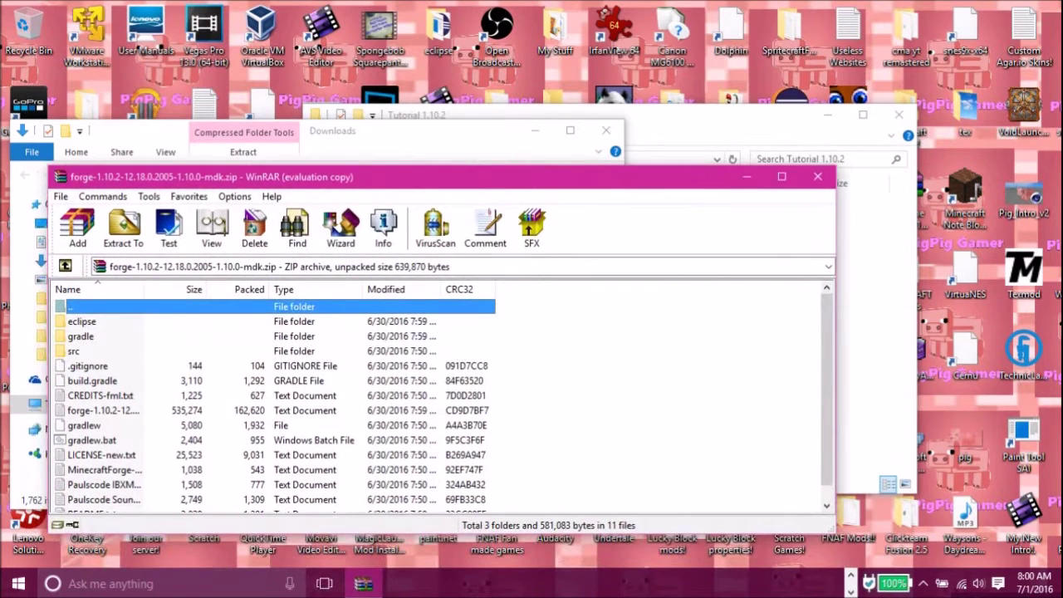
pyautogui.click(503, 146)
pyautogui.moveTo(716, 121); pyautogui.dragTo(948, 146)
pyautogui.click(81, 321)
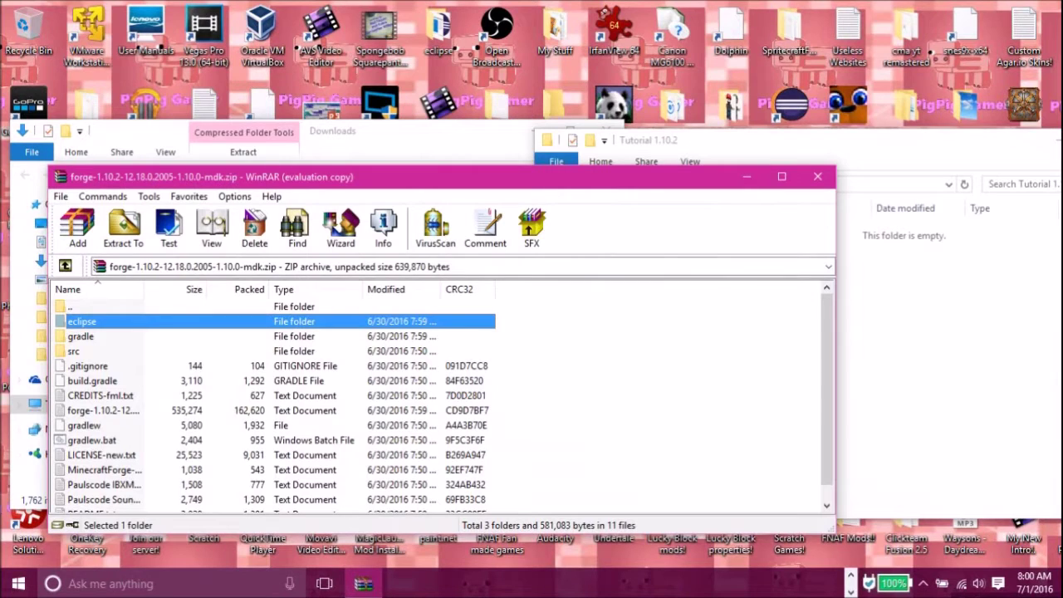
pyautogui.hotkey('ctrl', 'a')
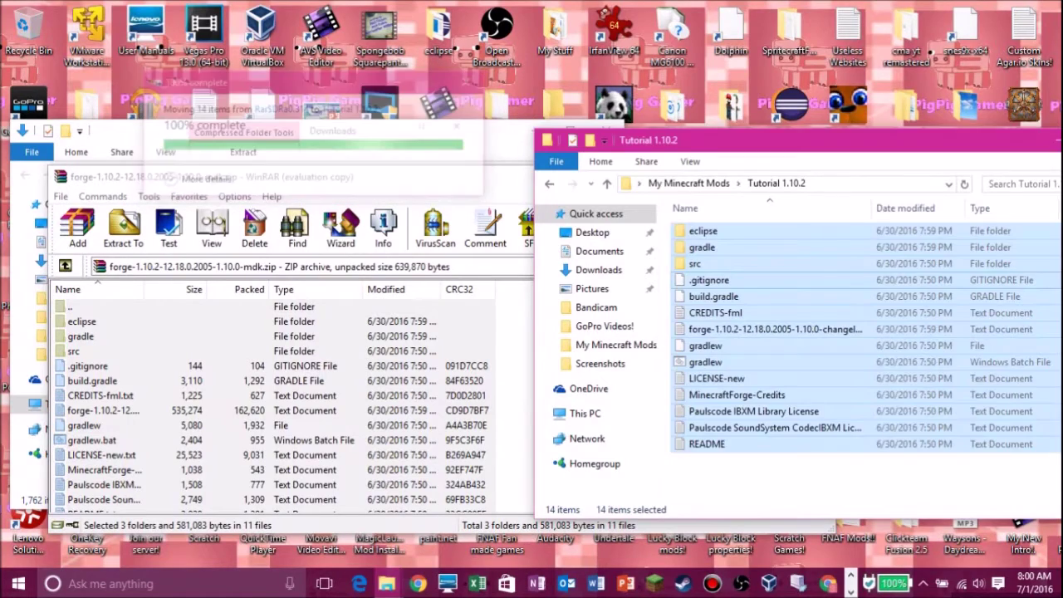
pyautogui.moveTo(745, 134); pyautogui.dragTo(620, 114)
pyautogui.click(706, 457)
pyautogui.click(274, 177)
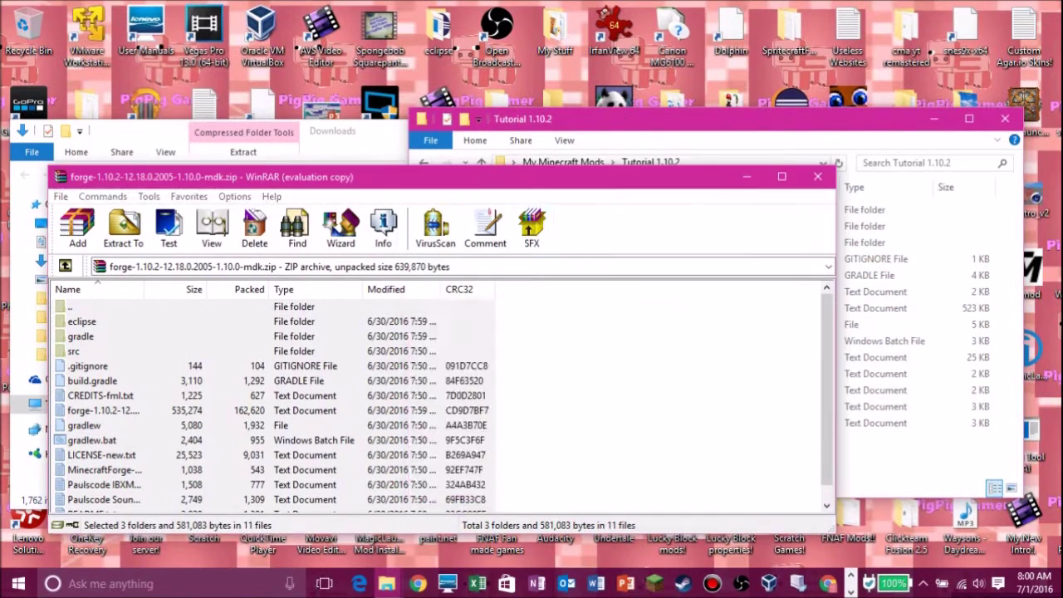
pyautogui.click(818, 176)
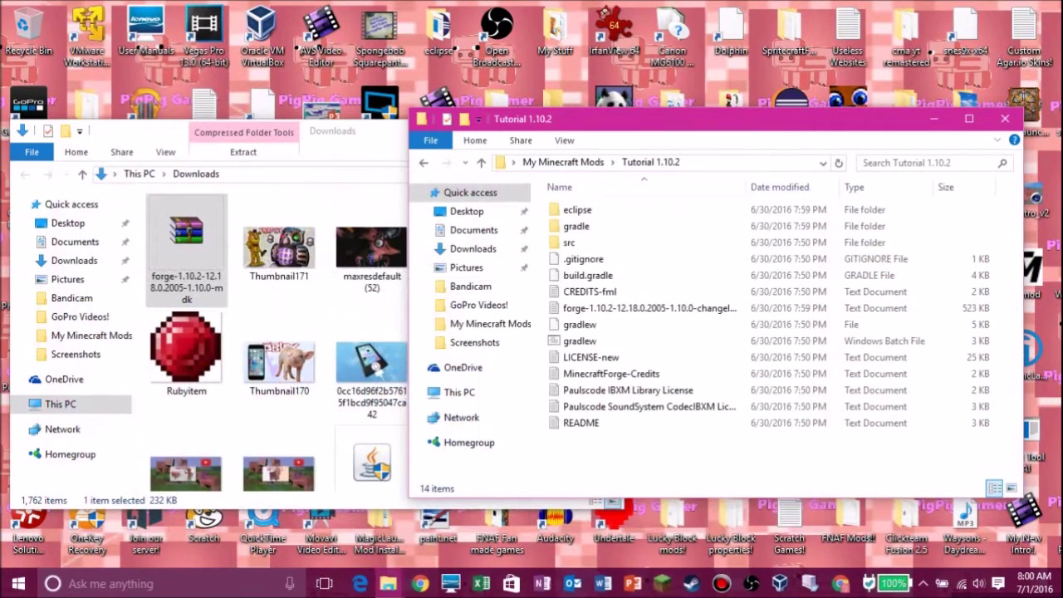
# Step: Create a text document named gradle in the Tutorial 1.10.2 folder and open it in Notepad
pyautogui.rightClick(606, 462)
pyautogui.moveTo(665, 427)
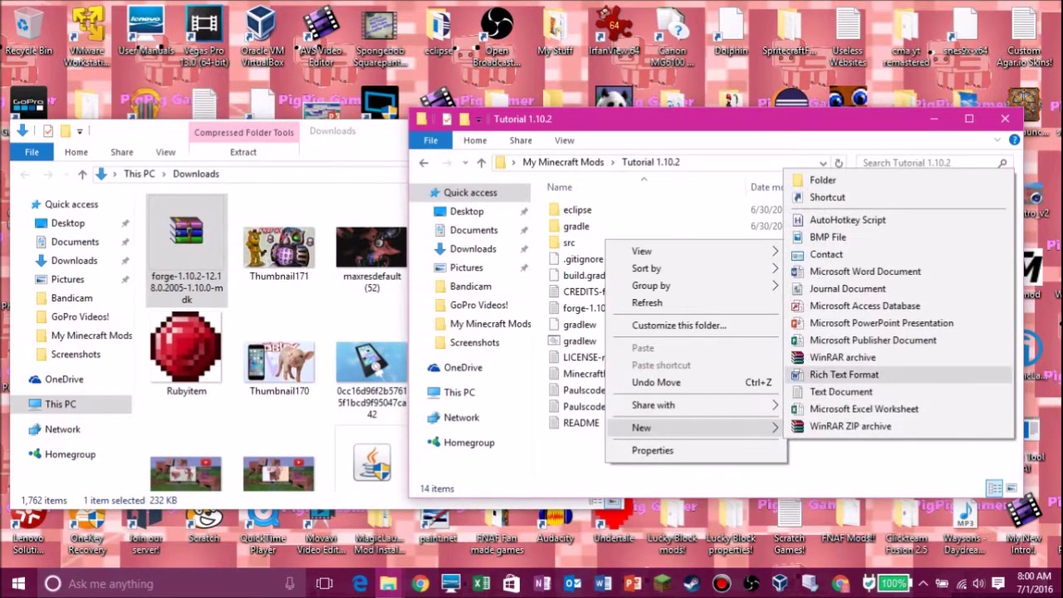
pyautogui.click(848, 391)
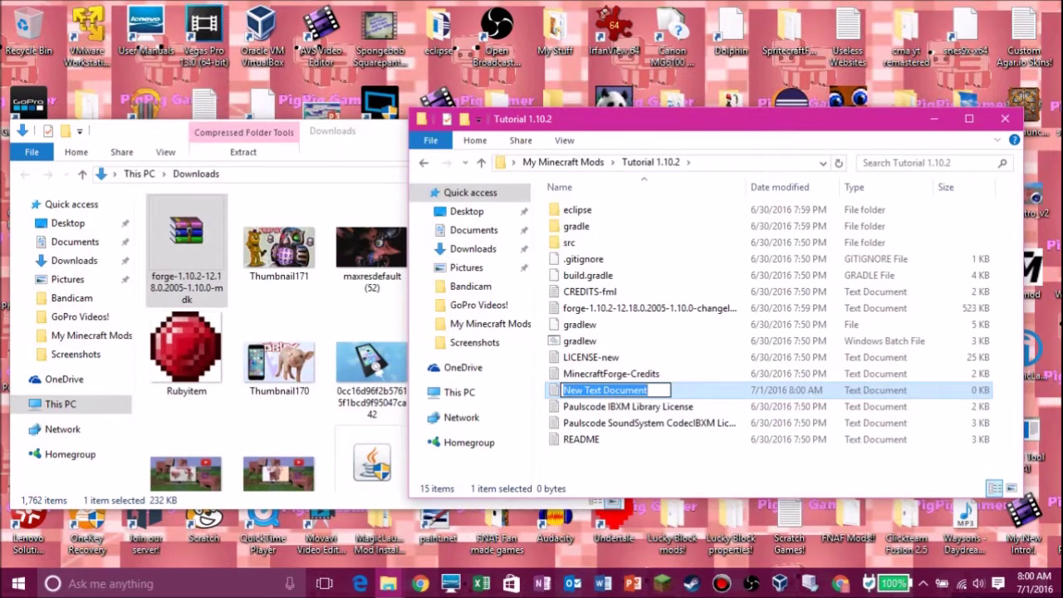
pyautogui.write('gradle')
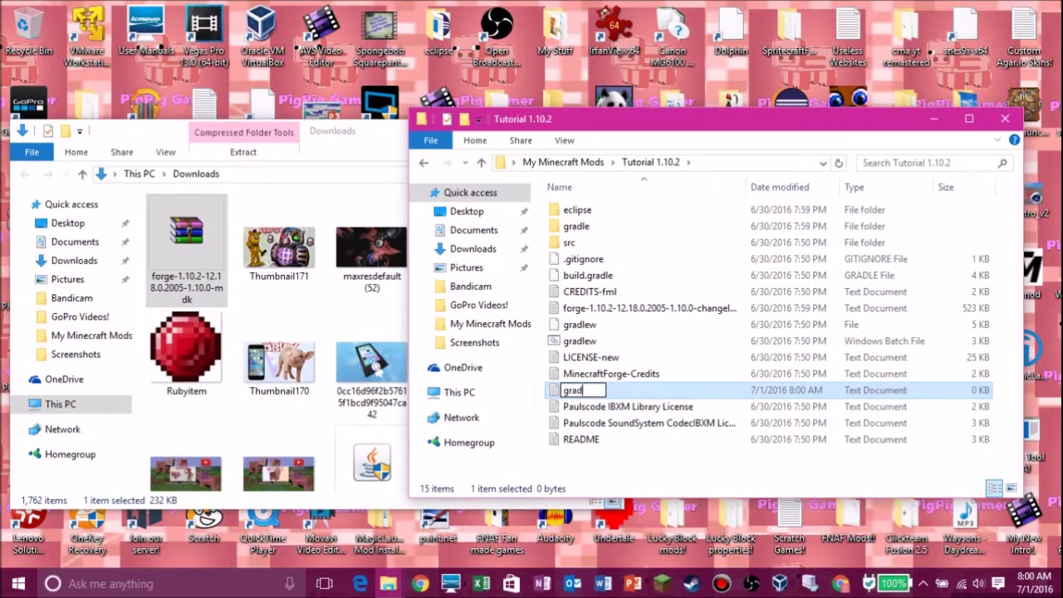
pyautogui.press('Return')
pyautogui.doubleClick(576, 324)
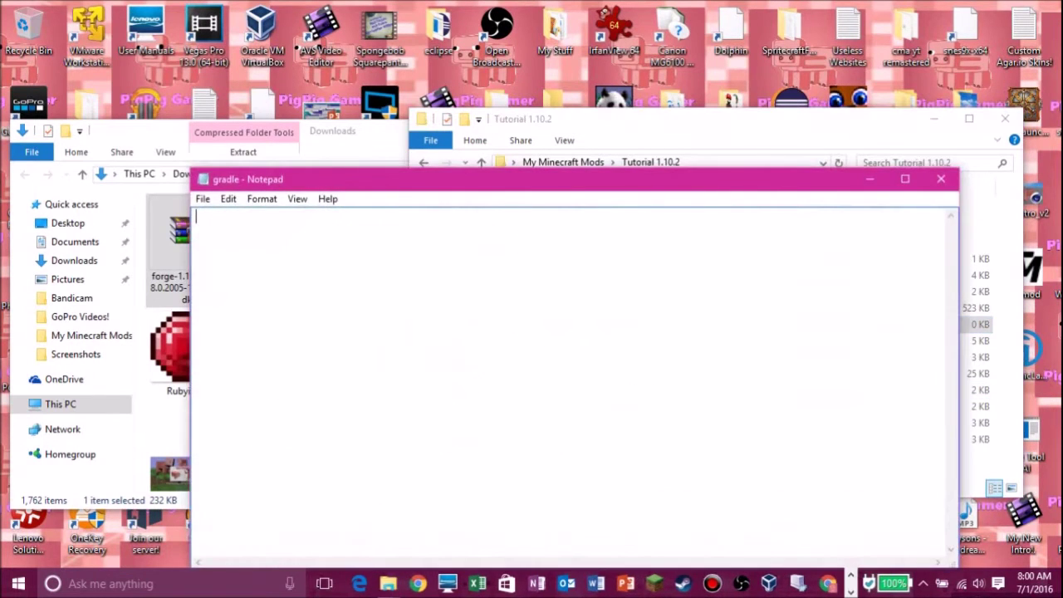
pyautogui.moveTo(309, 177); pyautogui.dragTo(336, 271)
# Step: Open gradle properties from The Code (not a mod) folder and copy its line org.gradle.jvmargs=-Xmx2G
pyautogui.click(563, 162)
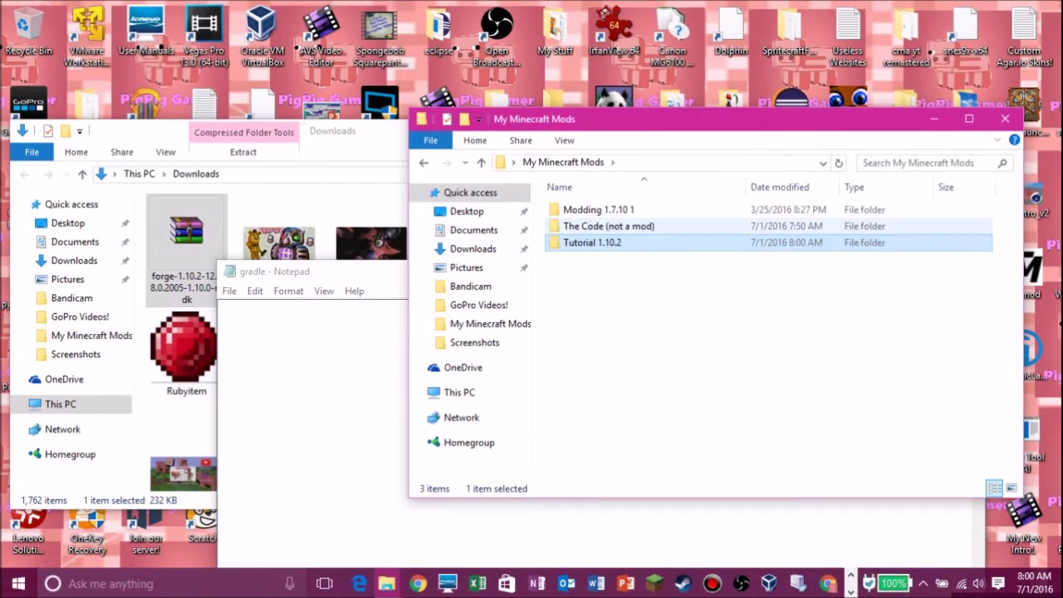
pyautogui.doubleClick(598, 226)
pyautogui.doubleClick(599, 210)
pyautogui.moveTo(378, 188); pyautogui.dragTo(640, 188)
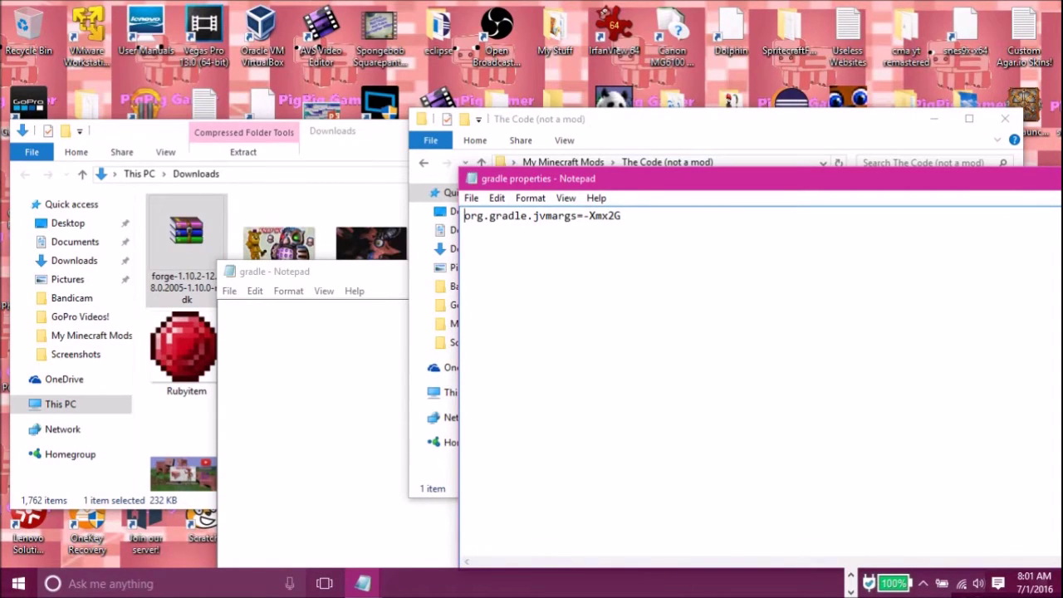
pyautogui.hotkey('ctrl', 'a')
pyautogui.hotkey('ctrl', 'c')
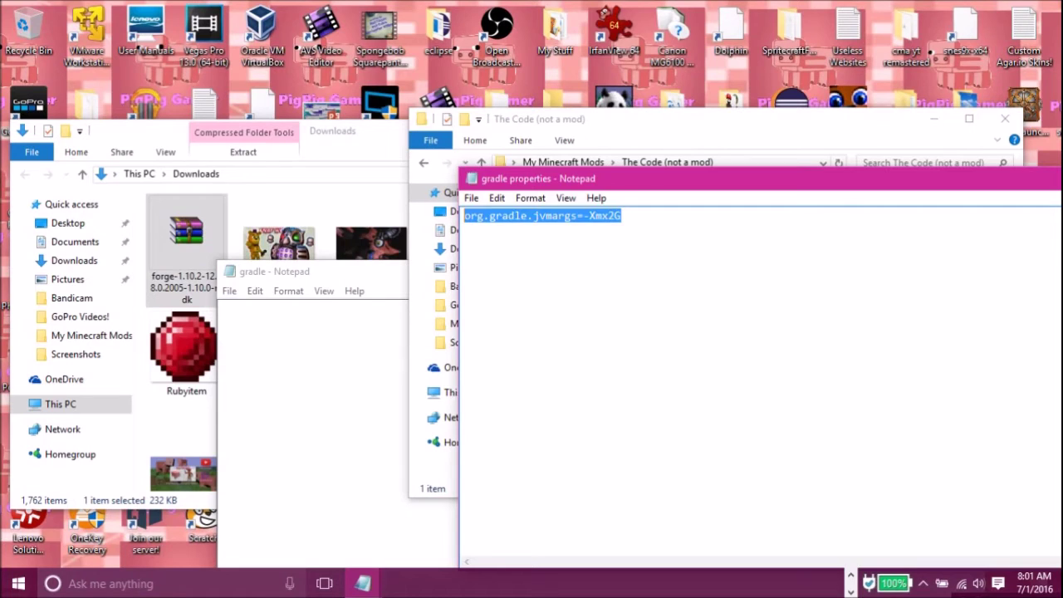
pyautogui.click(622, 216)
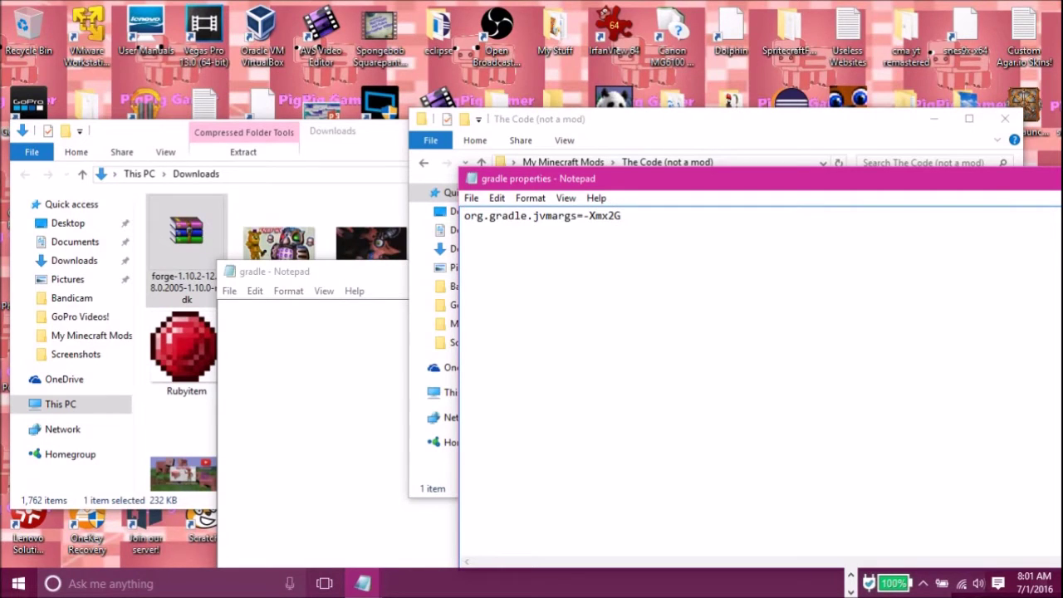
# Step: Paste org.gradle.jvmargs=-Xmx2G into the empty gradle document and close the gradle properties file
pyautogui.click(222, 308)
pyautogui.hotkey('ctrl', 'v')
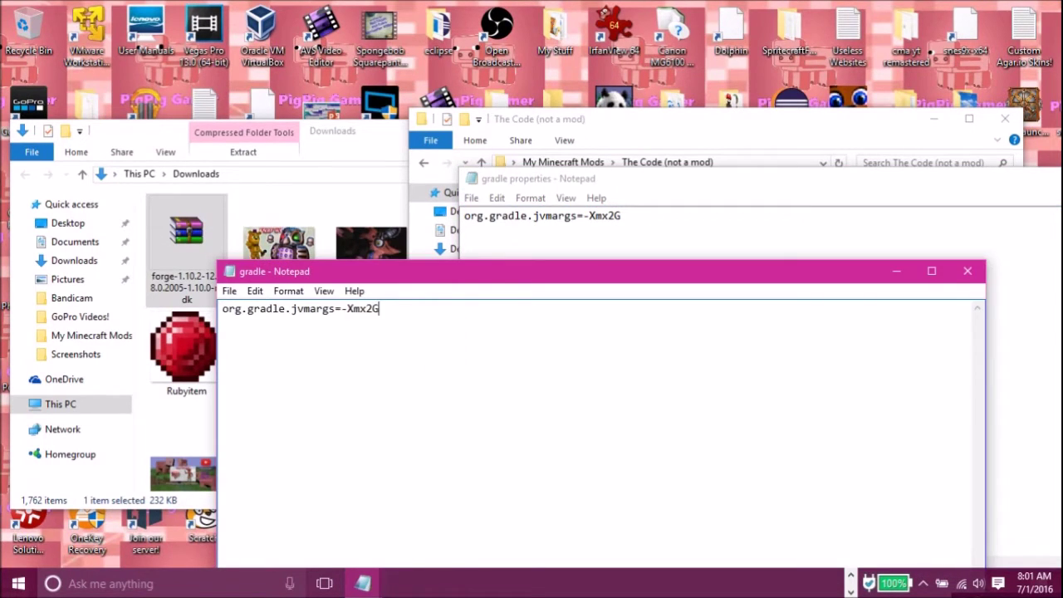
pyautogui.moveTo(845, 186); pyautogui.dragTo(570, 234)
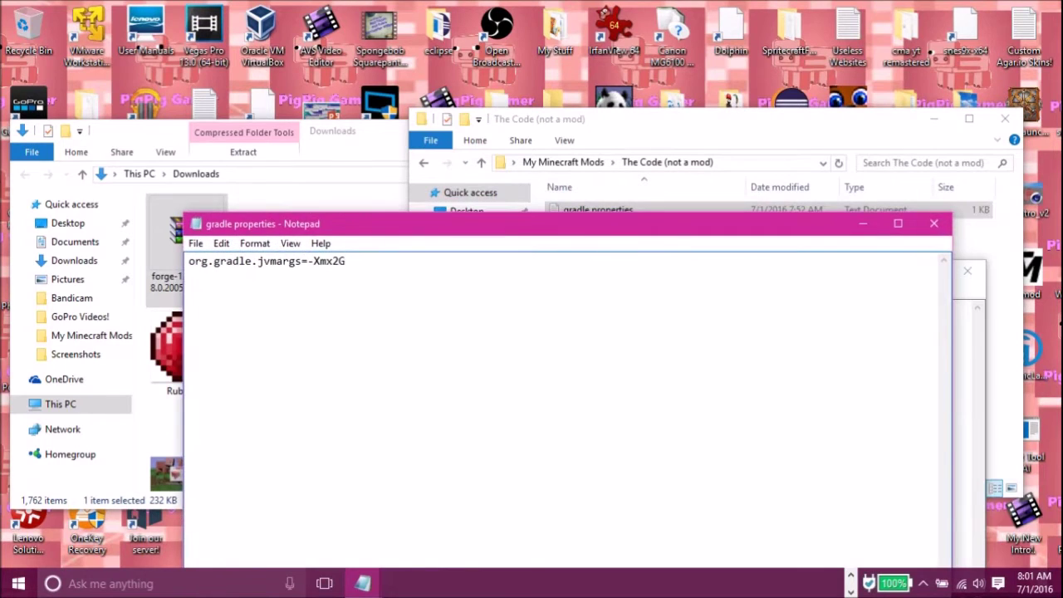
pyautogui.click(934, 224)
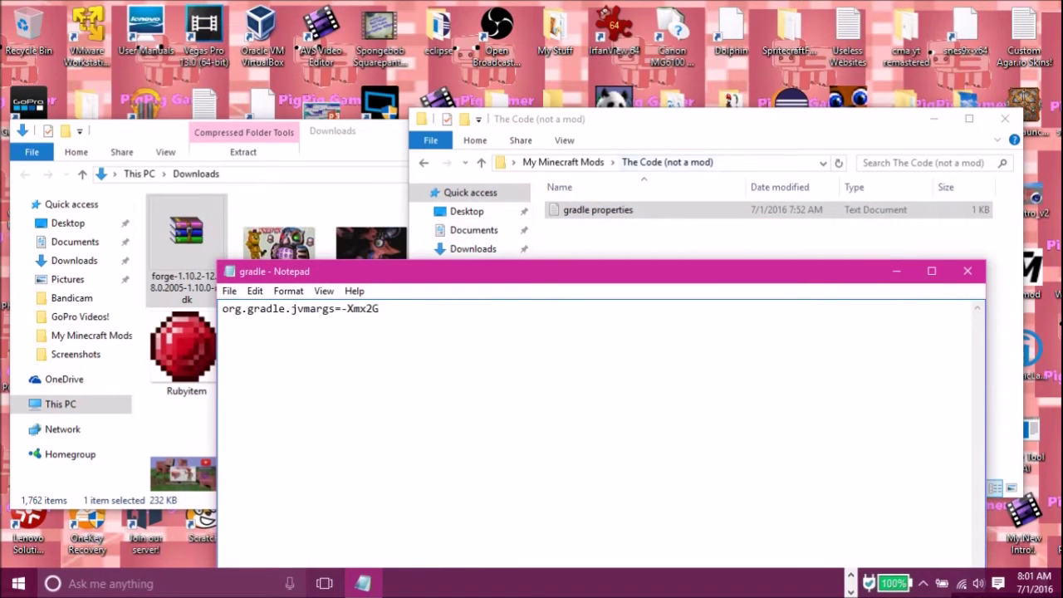
# Step: Save the open gradle document as gradle.properties in the Tutorial 1.10.2 folder with the All Files type, and close Notepad
pyautogui.click(564, 162)
pyautogui.doubleClick(592, 243)
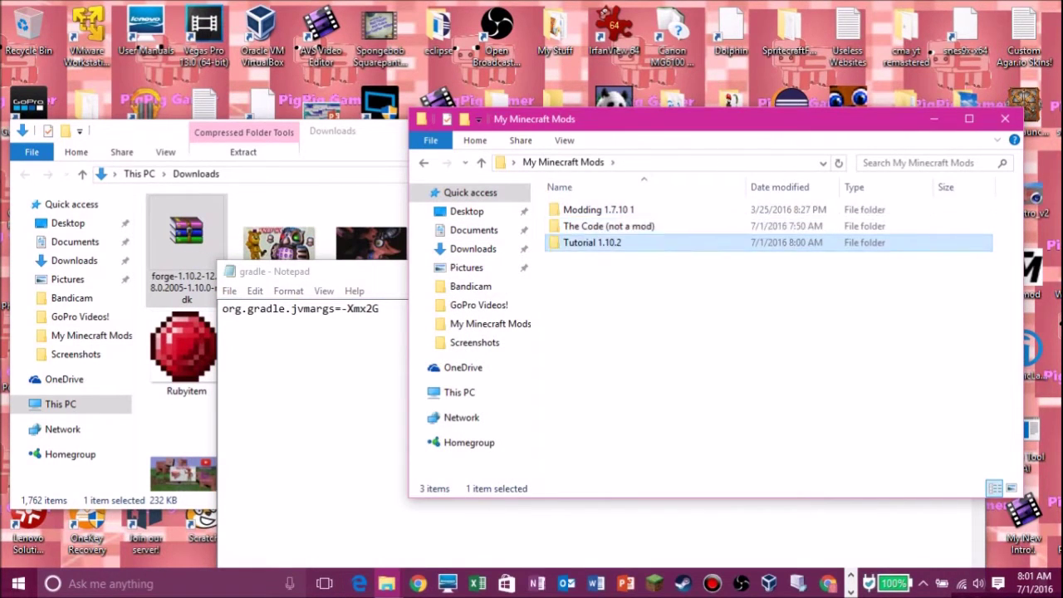
pyautogui.click(357, 274)
pyautogui.click(229, 290)
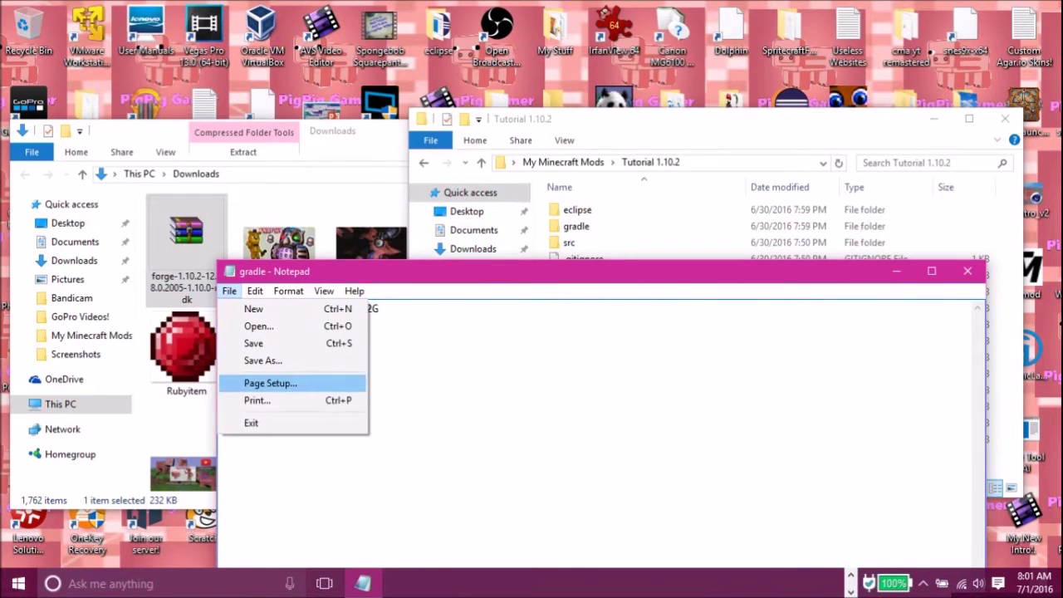
pyautogui.click(262, 361)
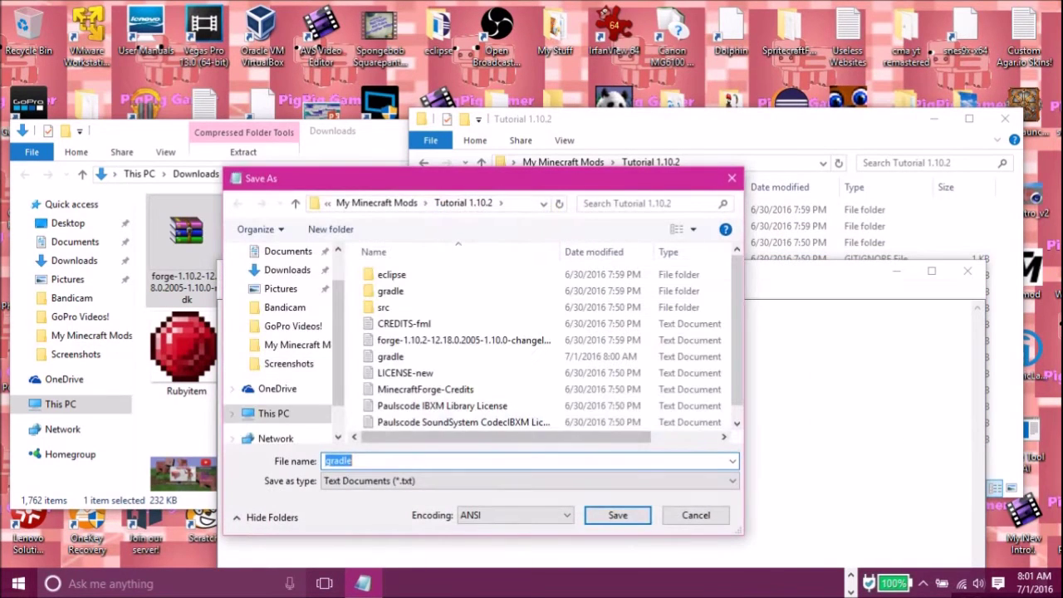
pyautogui.click(530, 481)
pyautogui.click(341, 508)
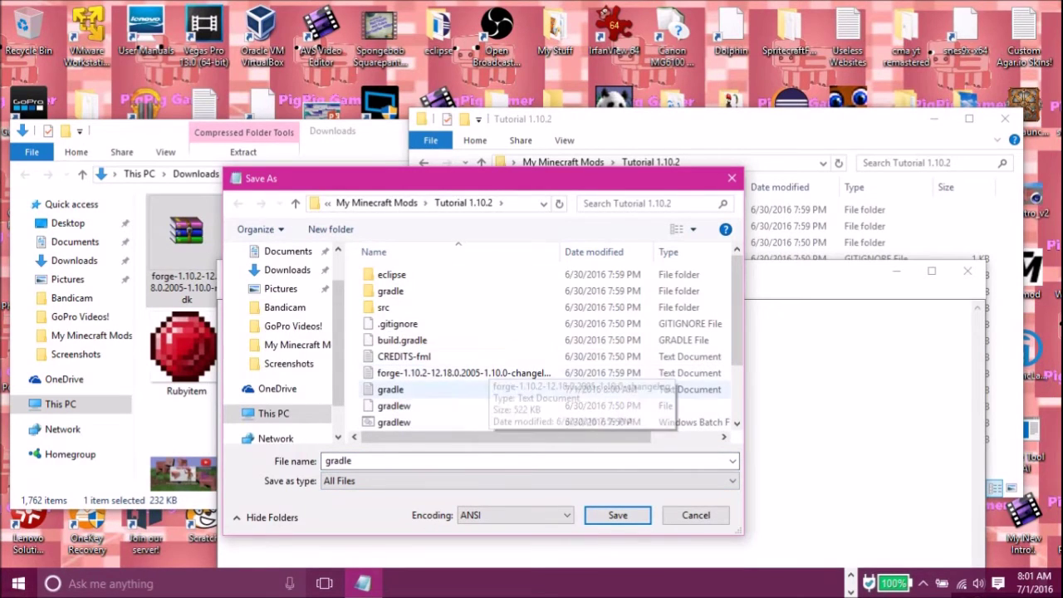
pyautogui.click(352, 461)
pyautogui.click(353, 461)
pyautogui.write('.pro')
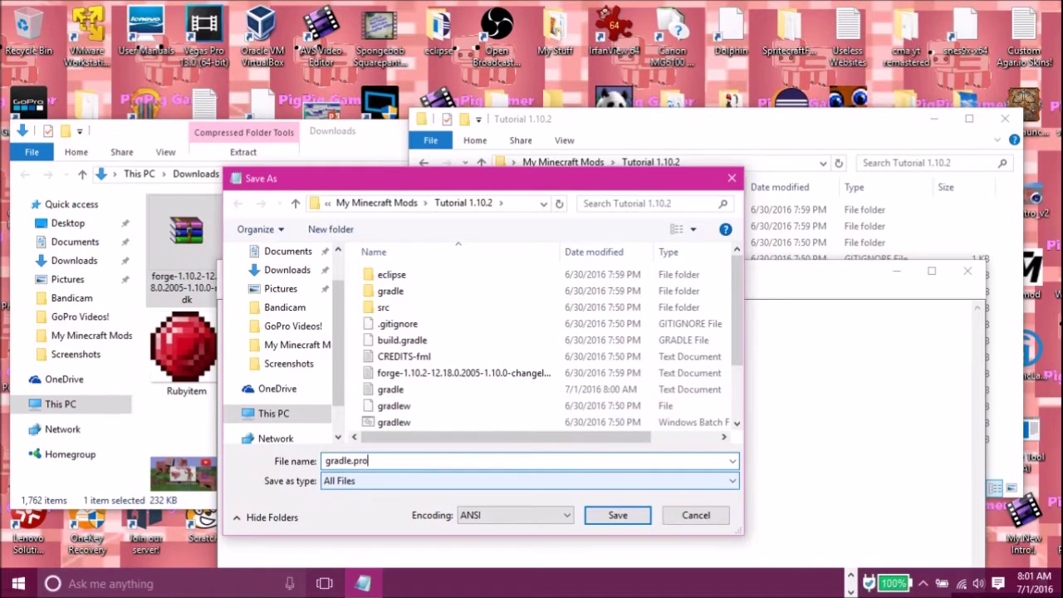
pyautogui.write('perties')
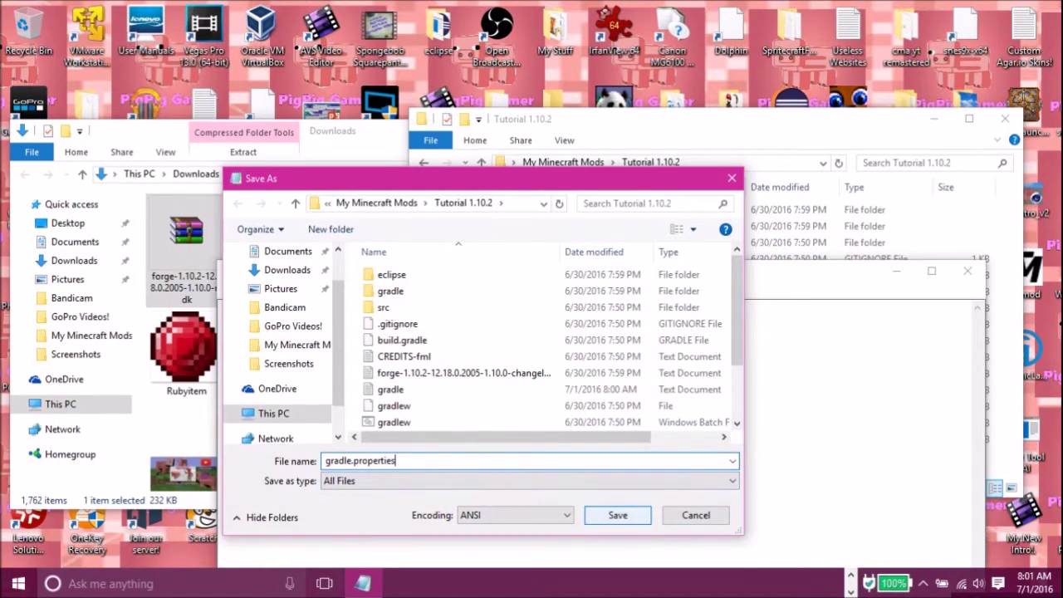
pyautogui.press('Return')
pyautogui.click(968, 271)
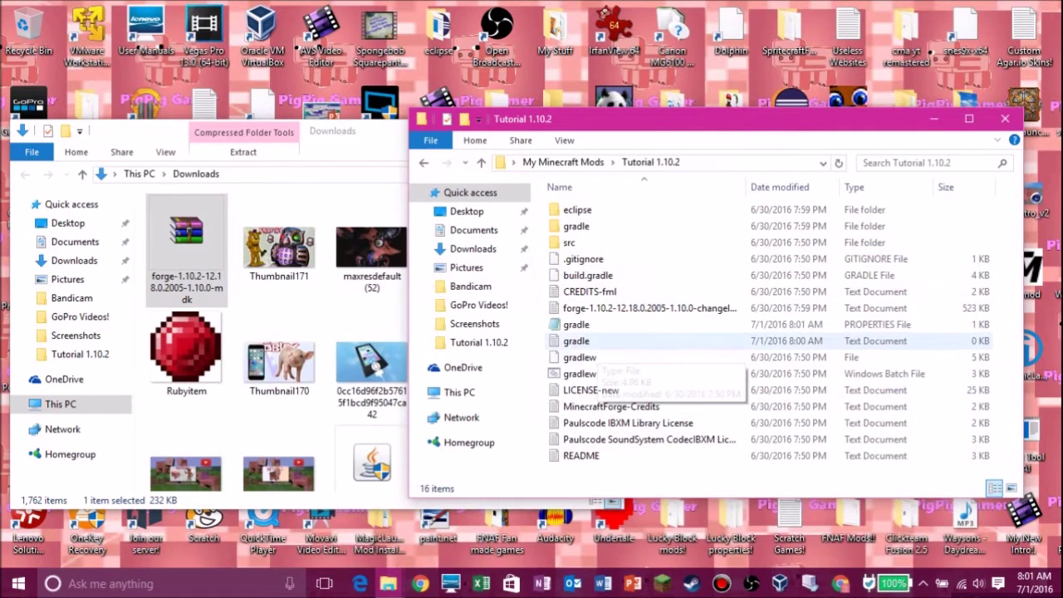
# Step: Delete the empty gradle text document from the Tutorial 1.10.2 folder and close the Downloads window
pyautogui.rightClick(609, 340)
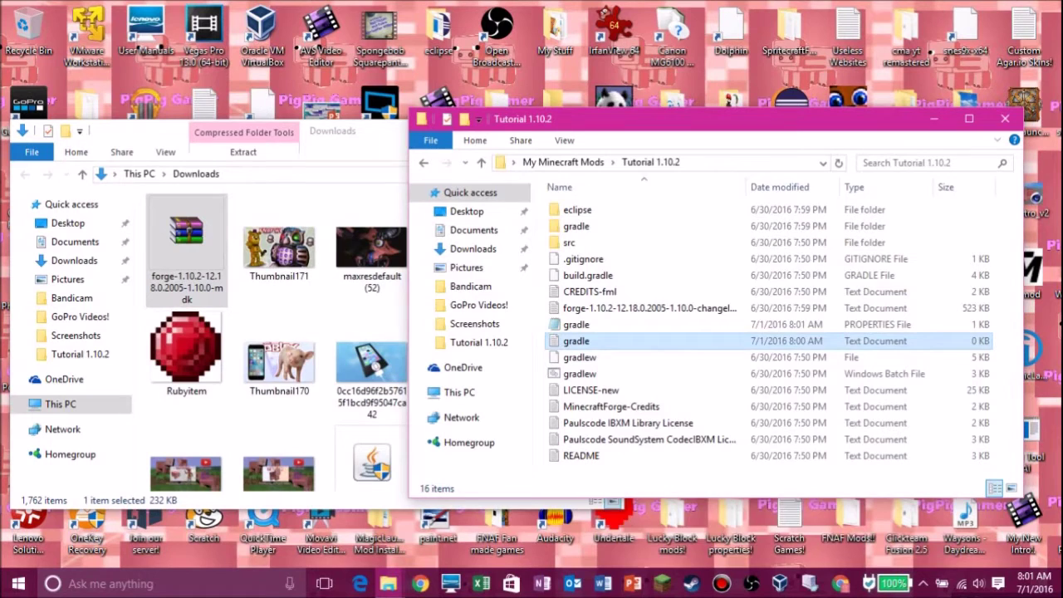
pyautogui.click(647, 515)
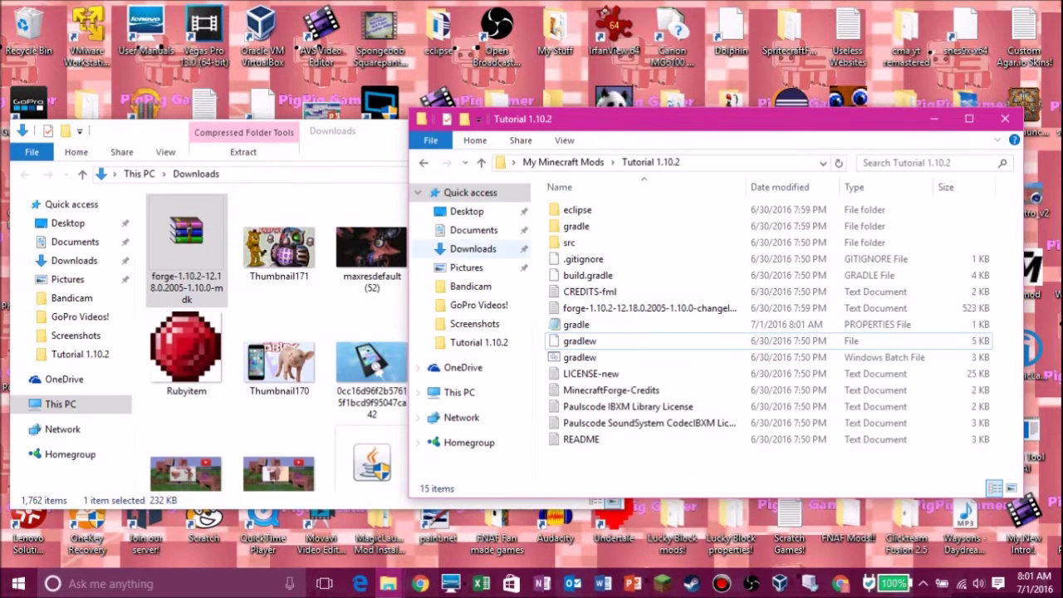
pyautogui.click(357, 130)
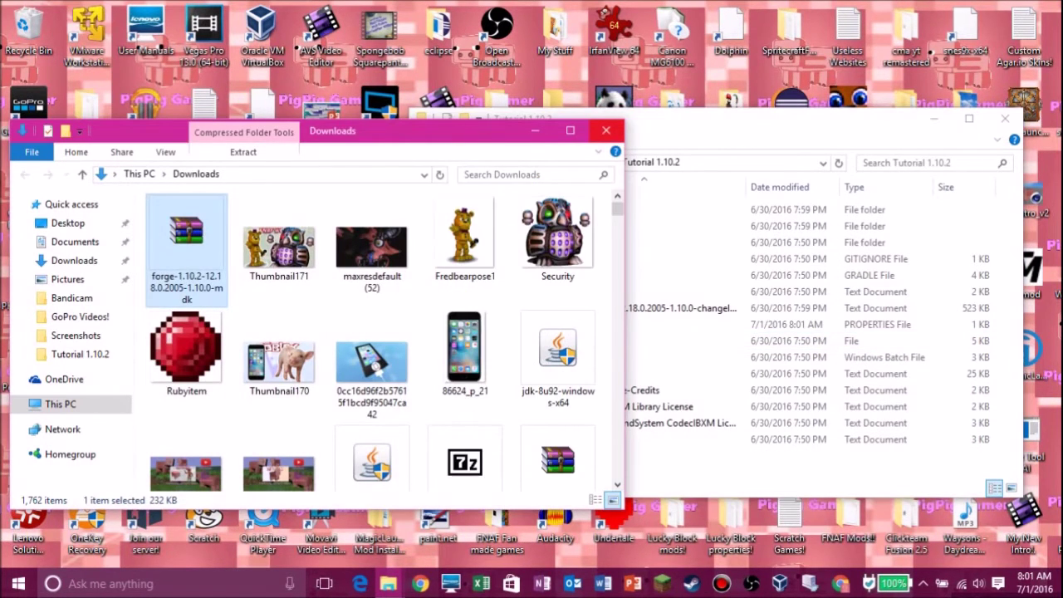
pyautogui.click(607, 130)
# Step: Permanently delete the gradle text document from the Recycle Bin and close the Recycle Bin window
pyautogui.doubleClick(37, 31)
pyautogui.moveTo(692, 337); pyautogui.dragTo(630, 218)
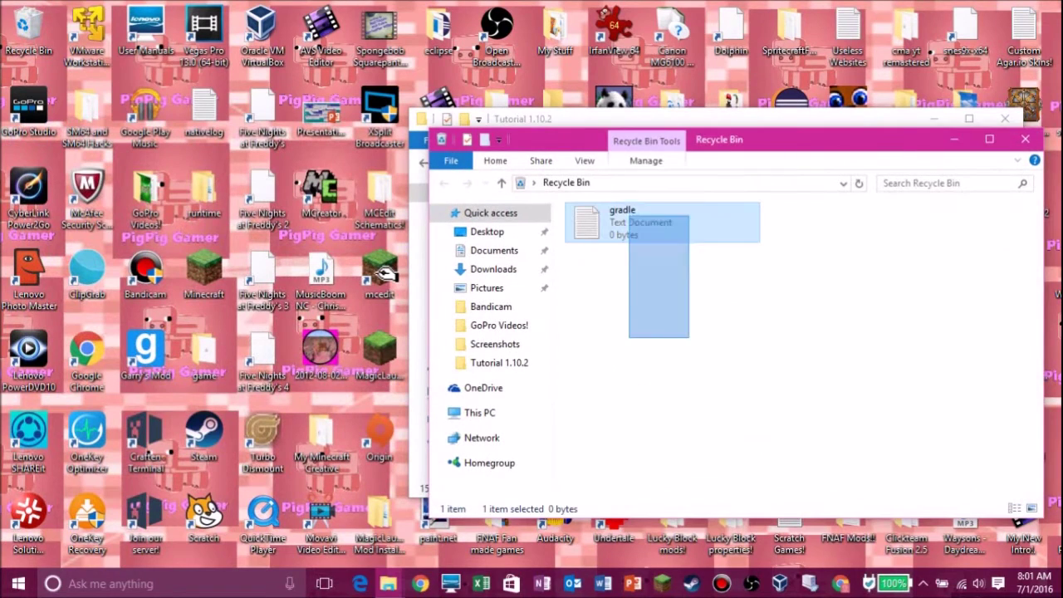
pyautogui.rightClick(658, 216)
pyautogui.click(693, 271)
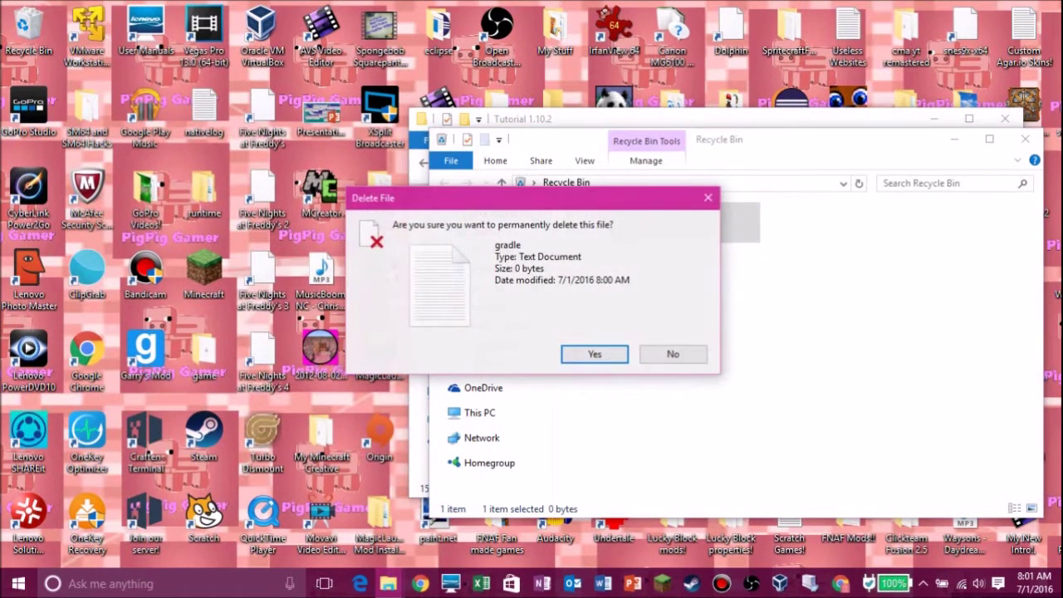
pyautogui.press('Return')
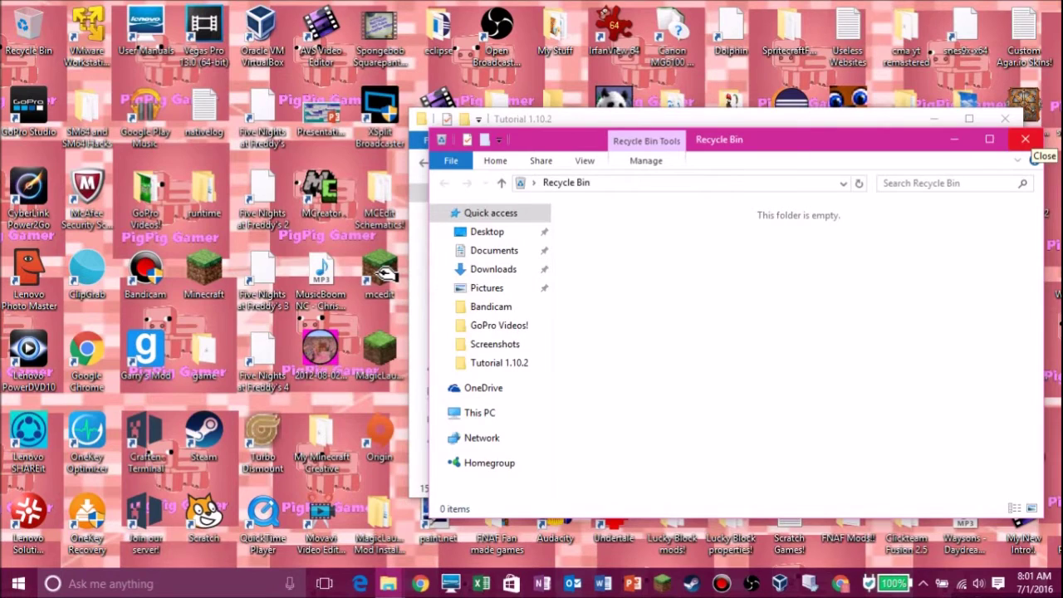
pyautogui.click(1026, 139)
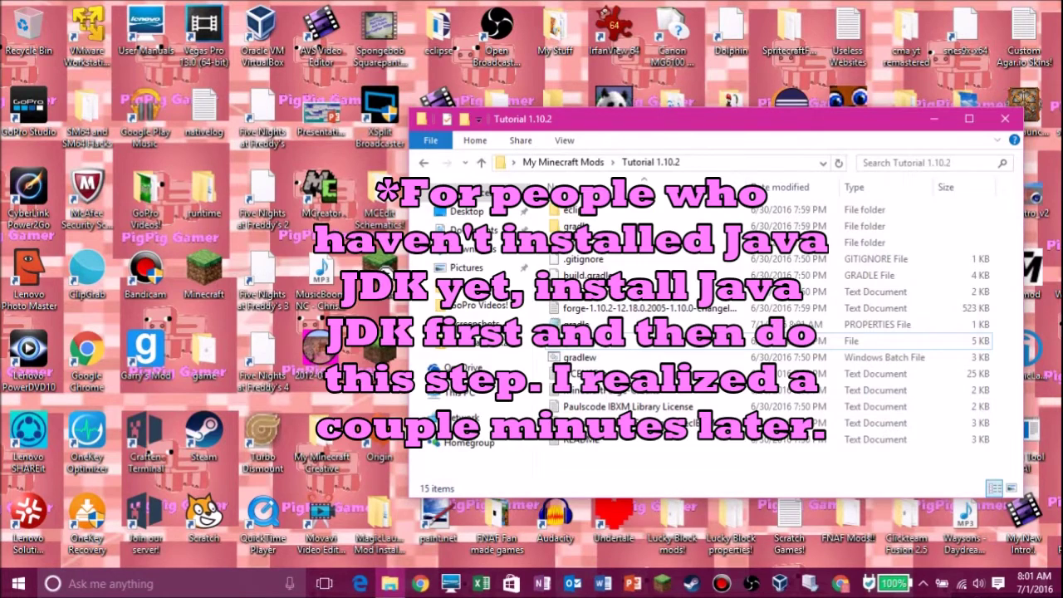
# Step: Open a command window in the Tutorial 1.10.2 folder and run gradlew setupDecompWorkspace
pyautogui.rightClick(637, 242)
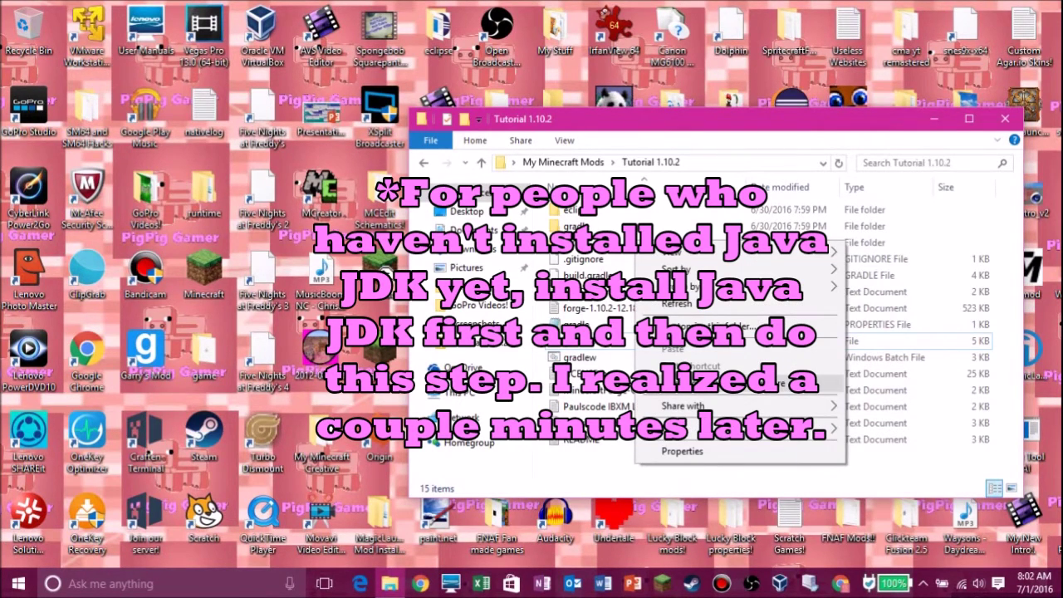
pyautogui.click(748, 383)
pyautogui.write('gradlew')
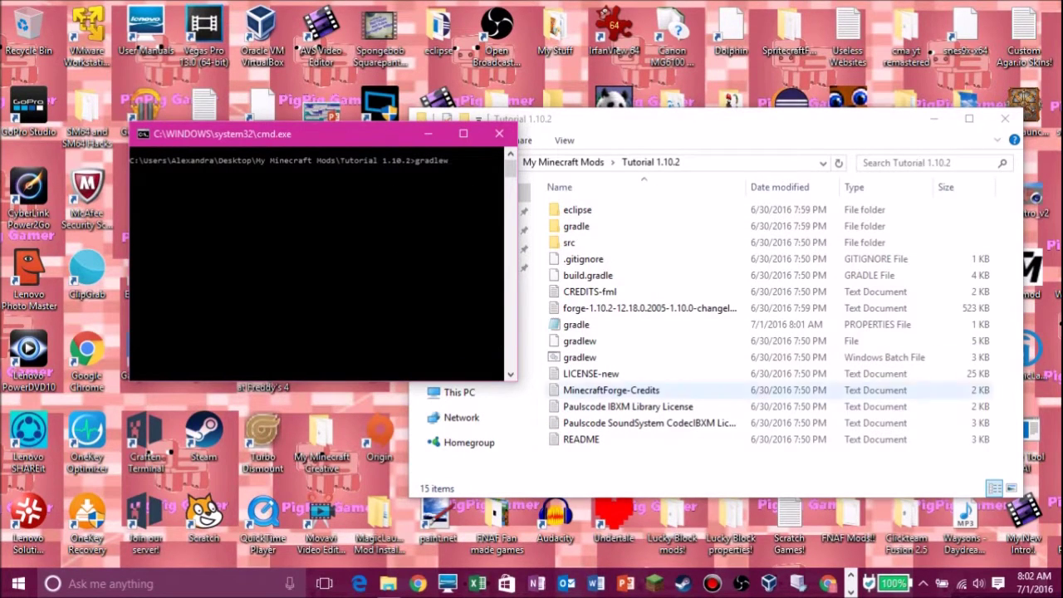
pyautogui.write(' setup')
pyautogui.press('capslock')
pyautogui.write('D')
pyautogui.press('capslock')
pyautogui.write('ecomp')
pyautogui.press('capslock')
pyautogui.write('W')
pyautogui.press('capslock')
pyautogui.write('orkspace')
pyautogui.press('Return')
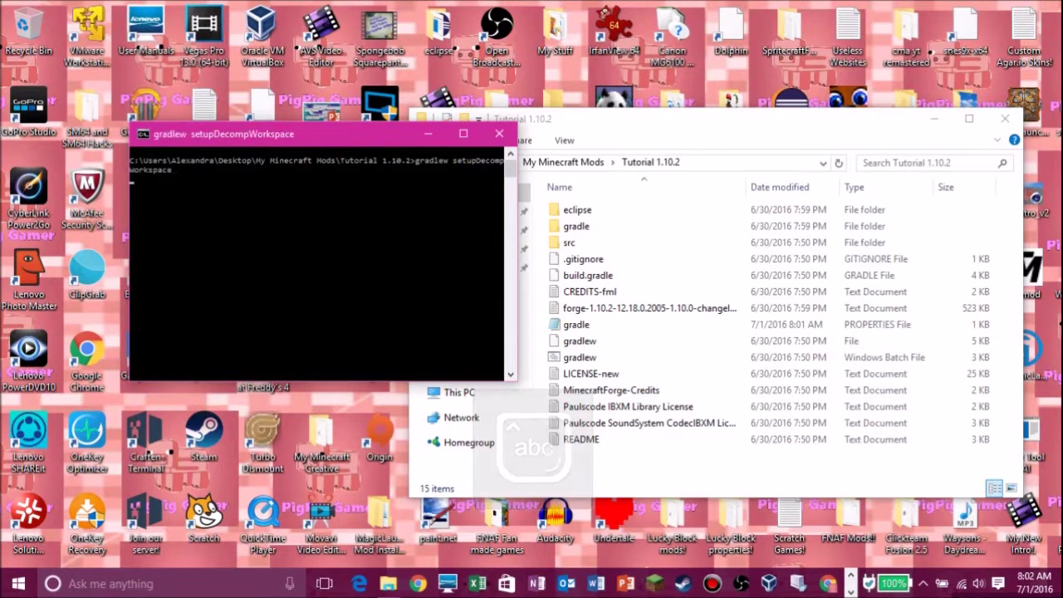